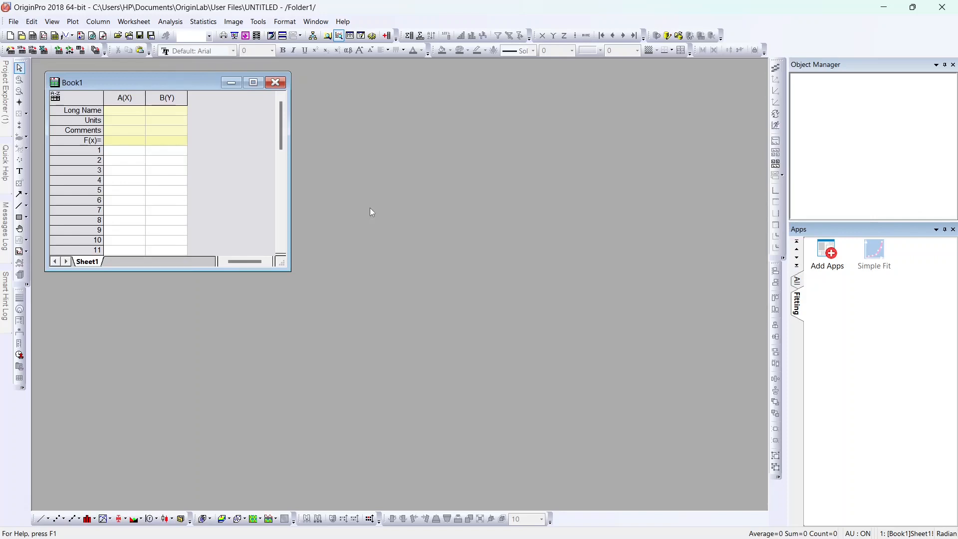
Paste the copied dataset into Book1 starting at column A, row 1, and maximize the worksheet window.
left_click(133, 152)
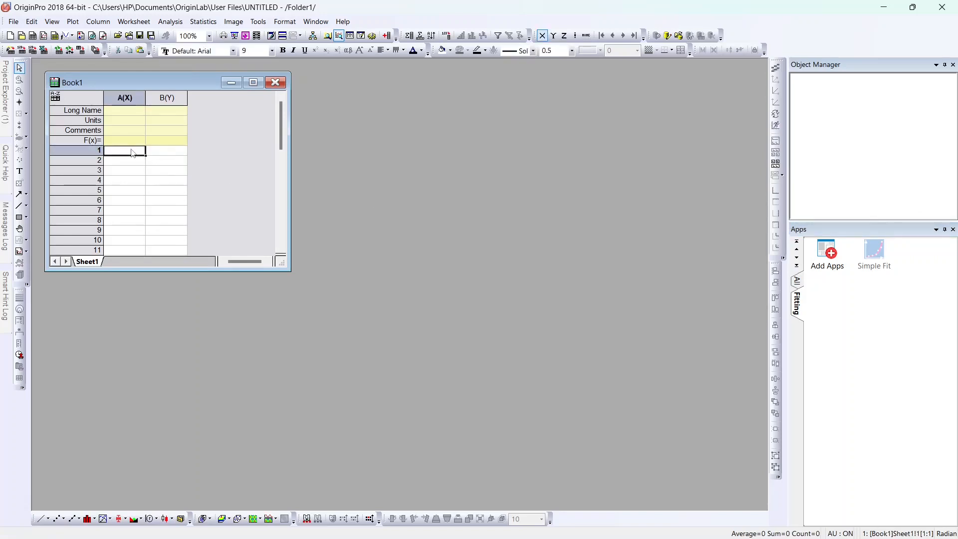
key("ctrl+v")
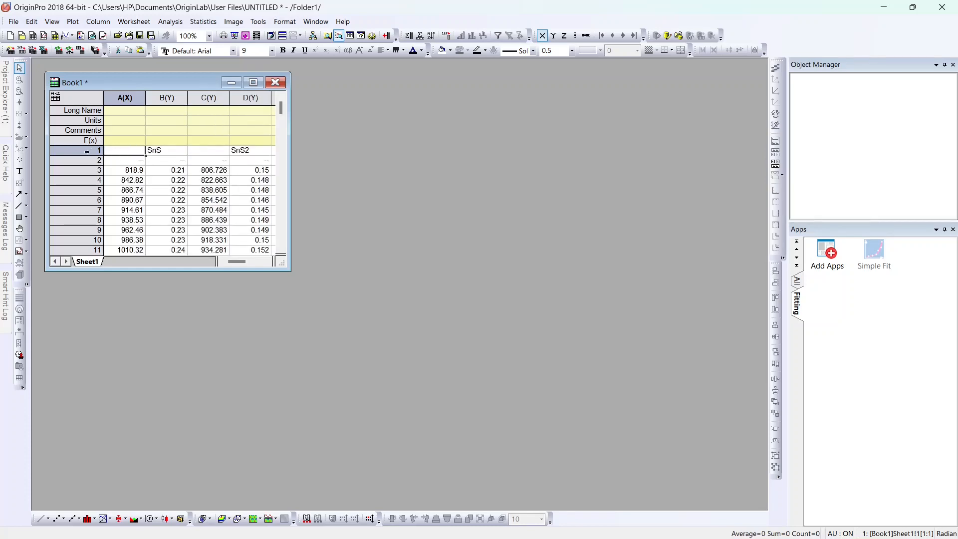
left_click(252, 82)
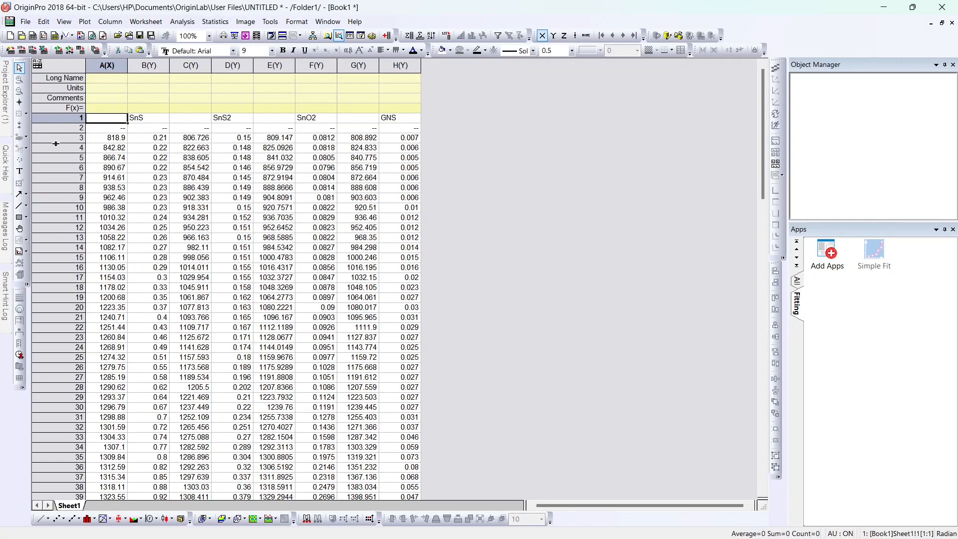
Move the sample names SnS, SnS2, SnO2 and GNS from data row 1 into the Comments row.
left_click(60, 118)
key("ctrl+c")
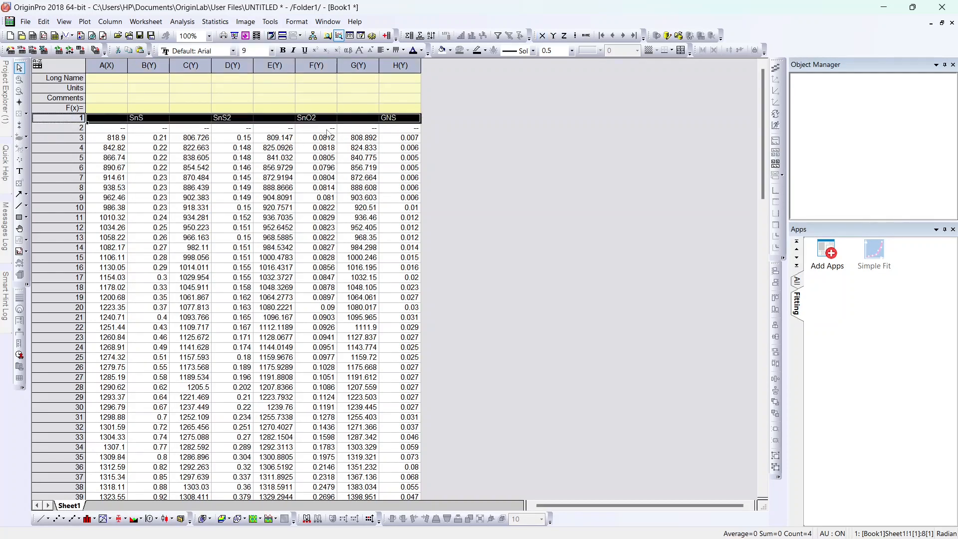
left_click(55, 98)
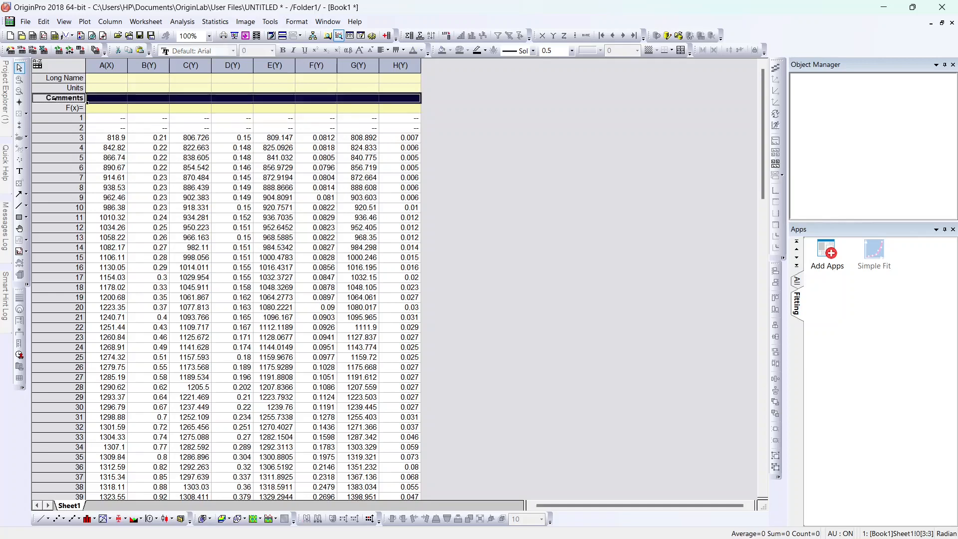
key("ctrl+v")
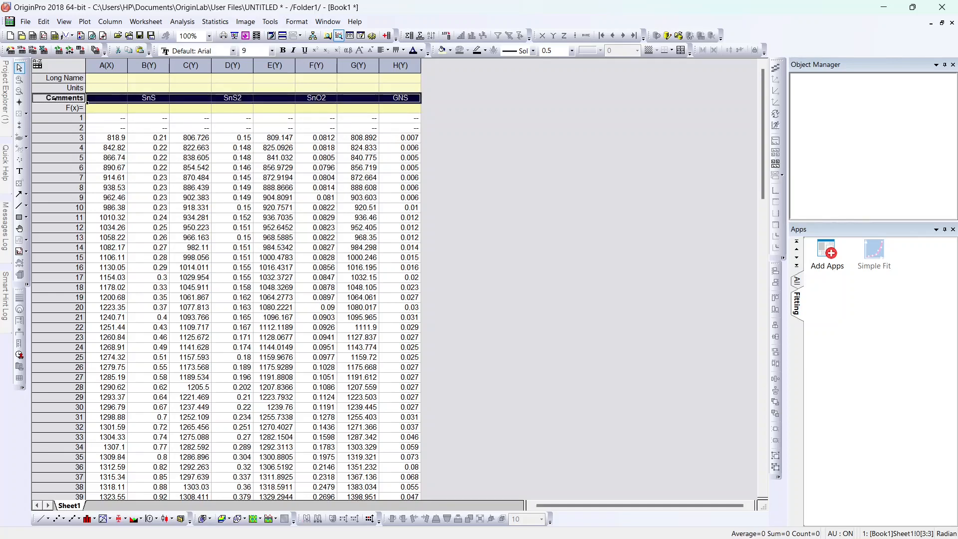
Enter the long names Raman Shift for column A and Intensity for column B.
left_click(98, 80)
type("R")
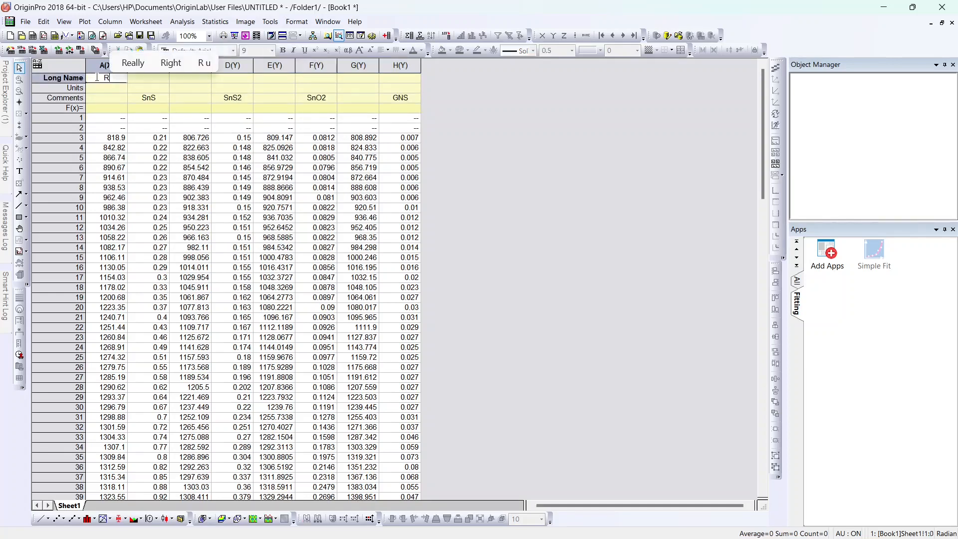
type("aman ")
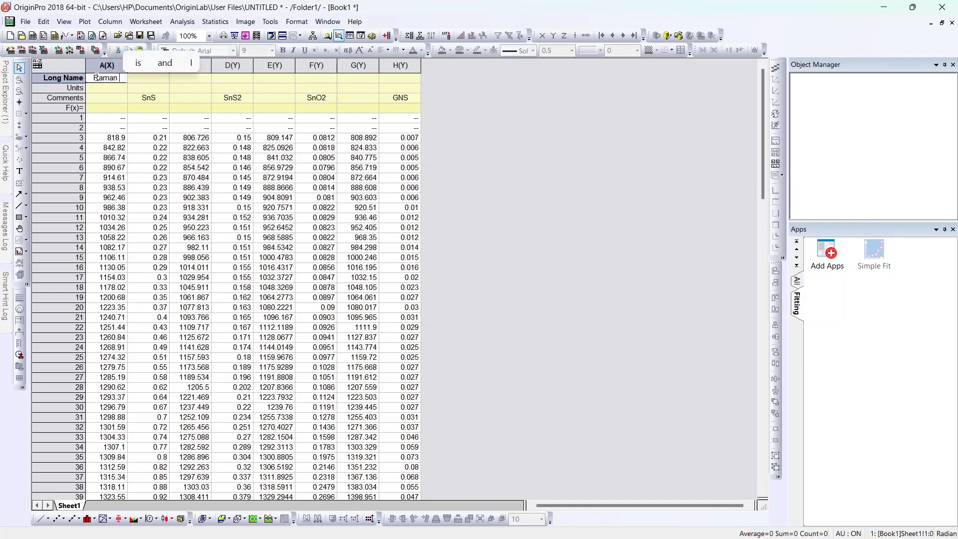
type("Shif")
key("Tab")
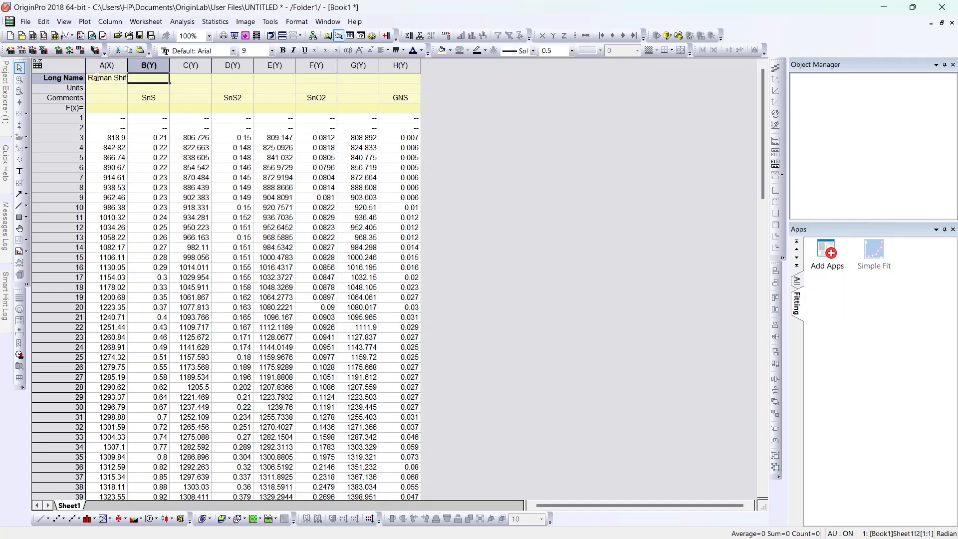
type("Intens")
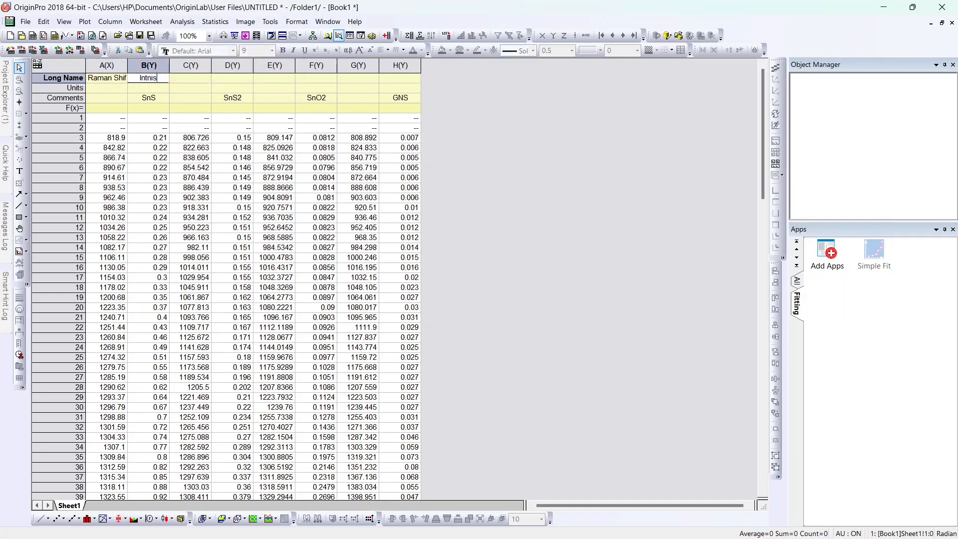
type("ity")
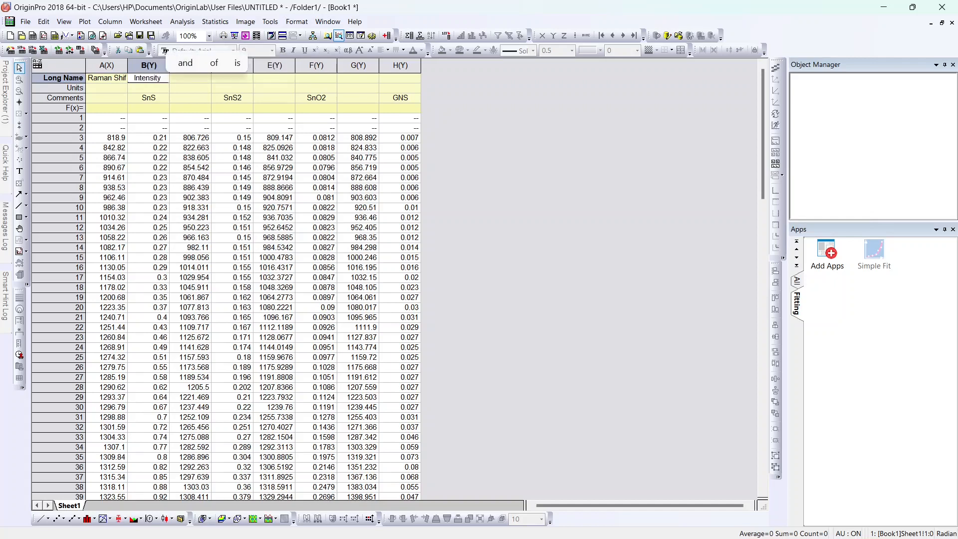
Enter the units (cm-1) for column A and arb.unit for column B.
left_click(100, 91)
type("(")
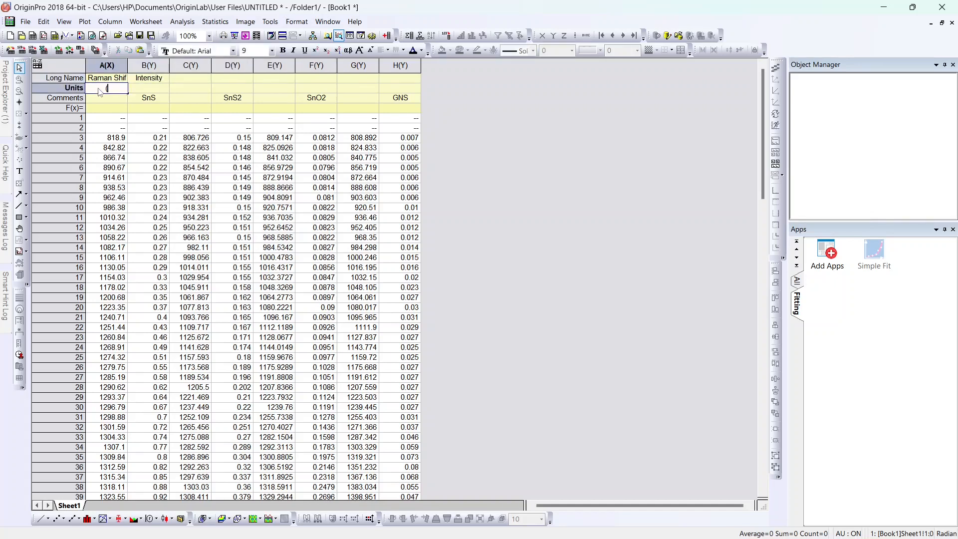
type("Cm-1)")
key("Tab")
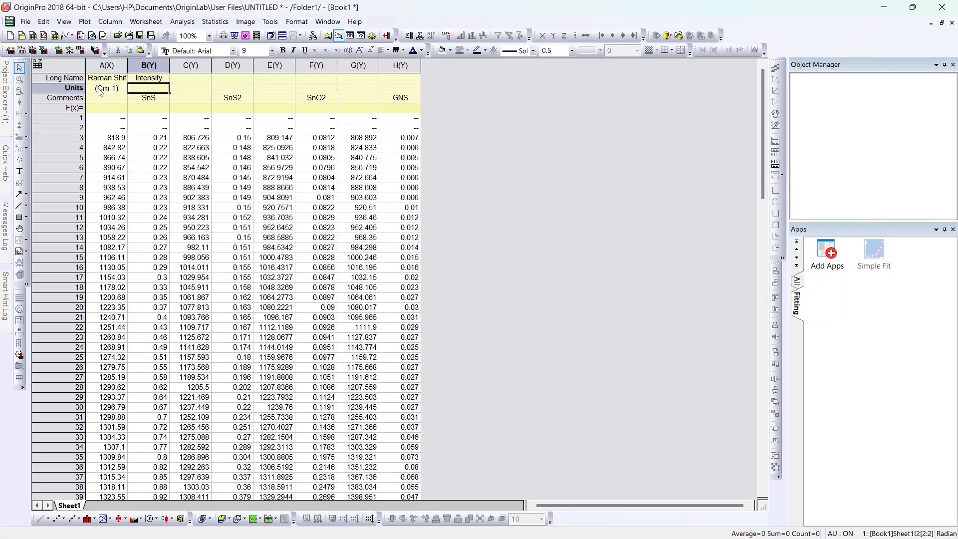
type("ar")
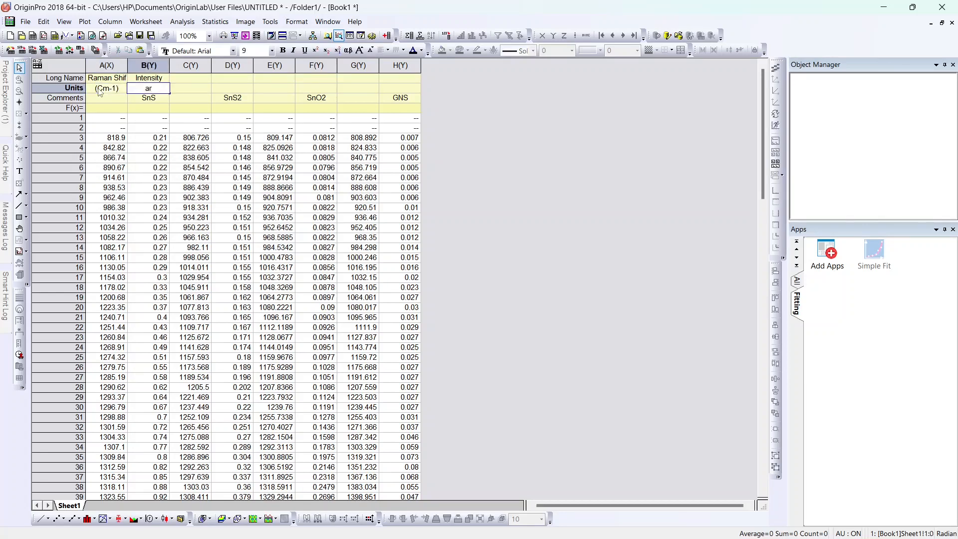
type("b.unit")
left_click(99, 91)
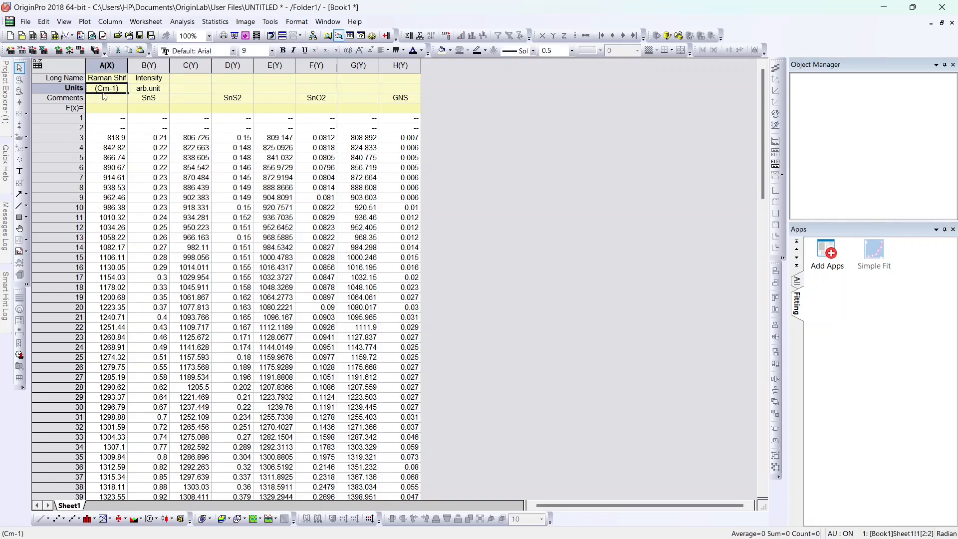
left_click(104, 88)
key("BackSpace")
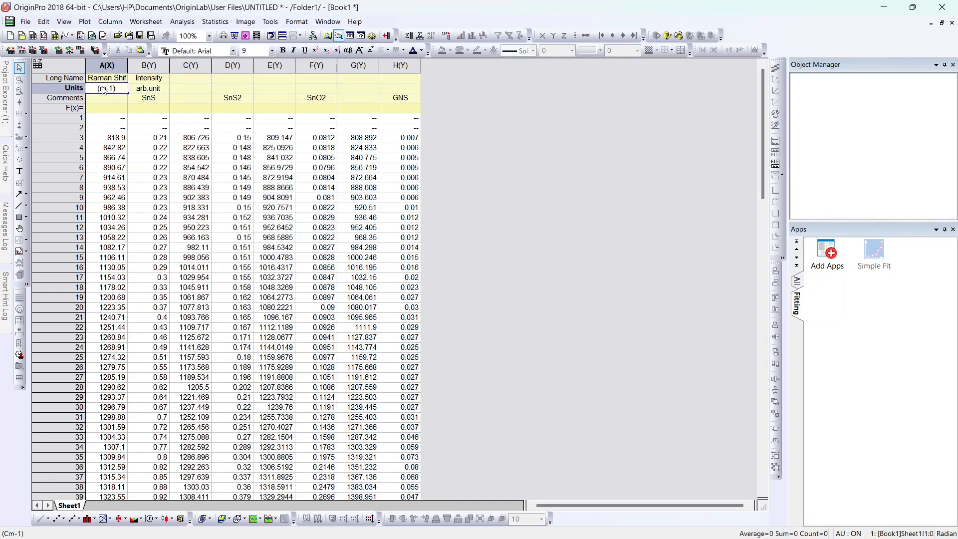
type("c")
Copy the long names and units of columns A and B to the column pairs C–D, E–F and G–H.
left_click(118, 81)
left_click_drag(141, 83, 147, 88)
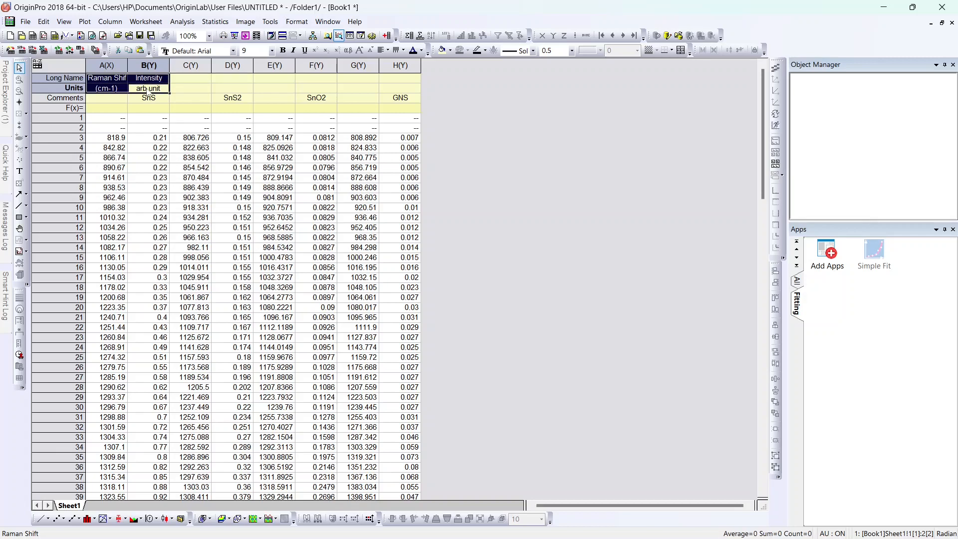
key("ctrl+c")
left_click(189, 80)
key("ctrl+v")
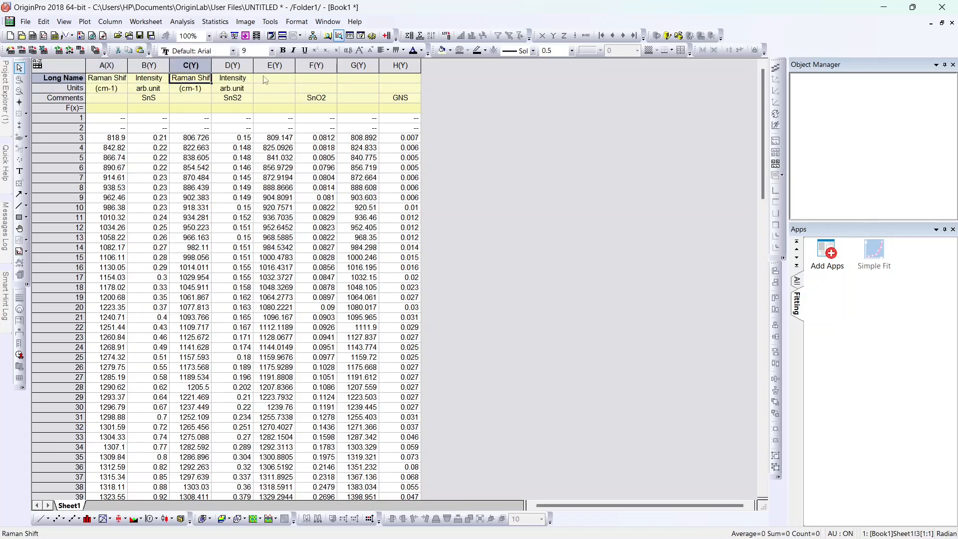
left_click(264, 80)
key("ctrl+v")
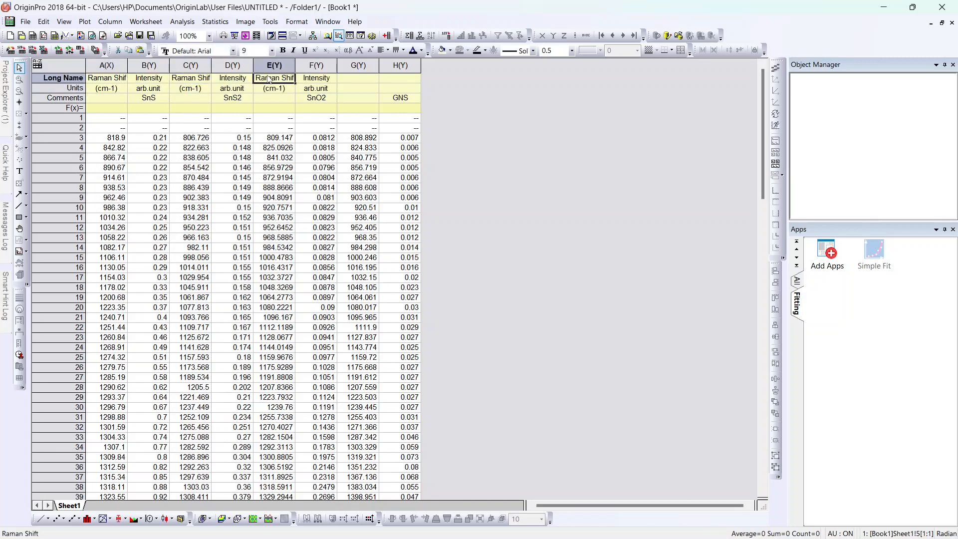
left_click(353, 81)
key("ctrl+v")
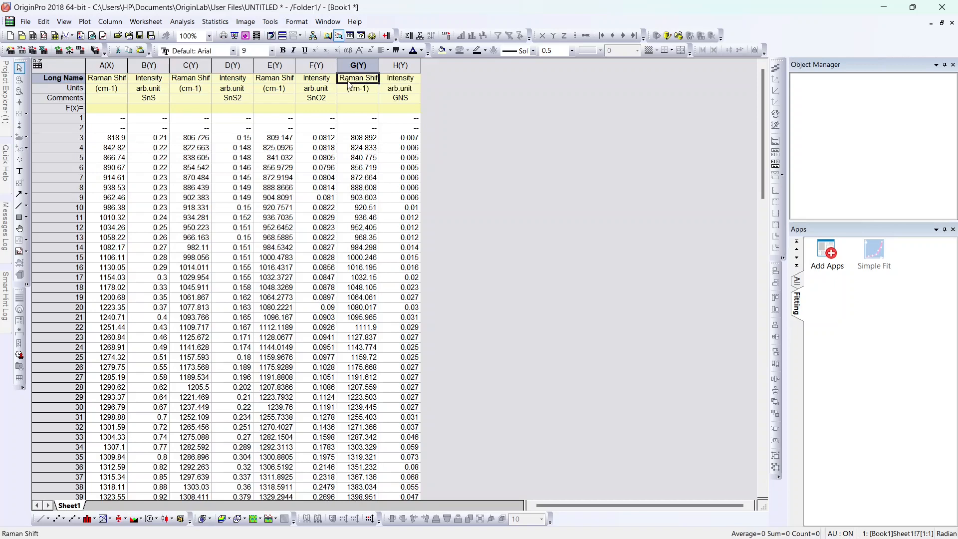
left_click(237, 122)
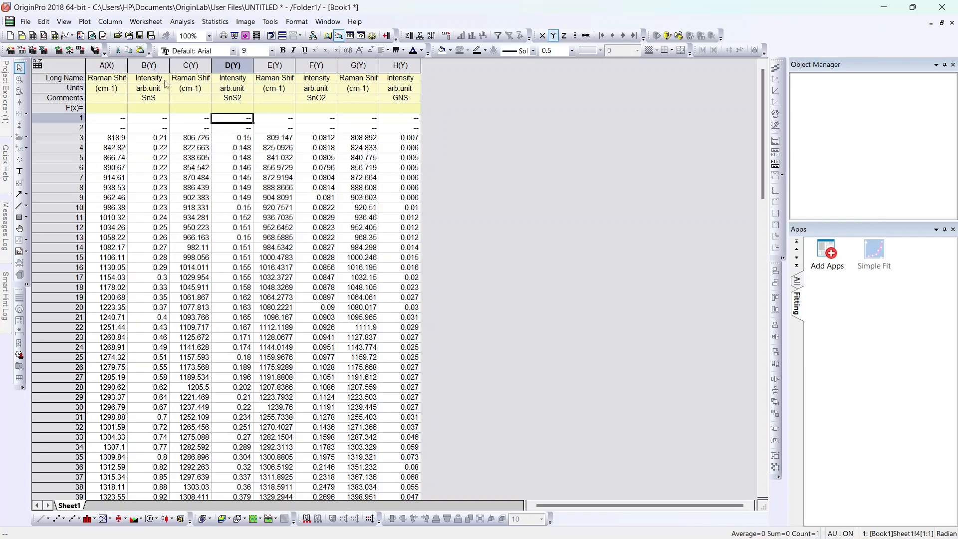
left_click(105, 66)
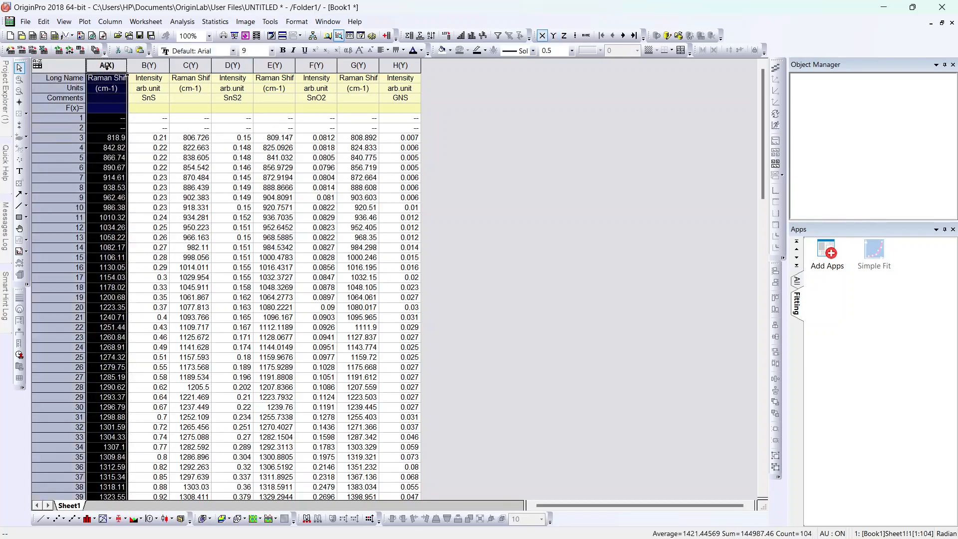
left_click(145, 66)
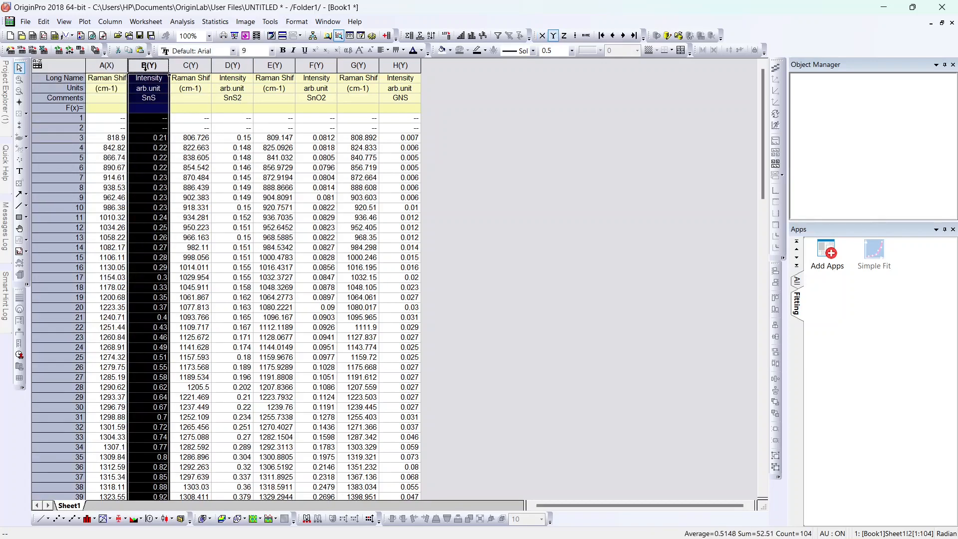
left_click(191, 67)
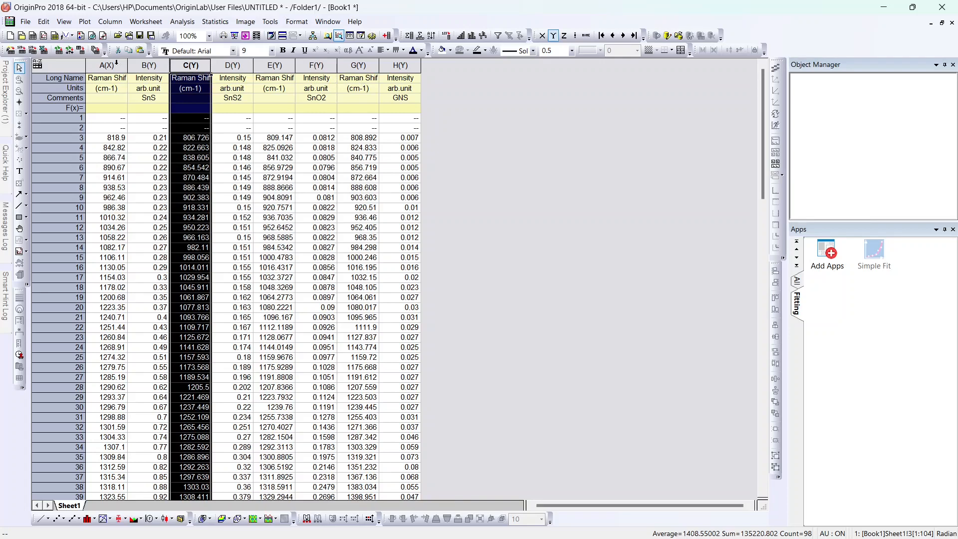
Set the designation of columns A through H to alternating XY XY pairs.
left_click_drag(107, 65, 400, 75)
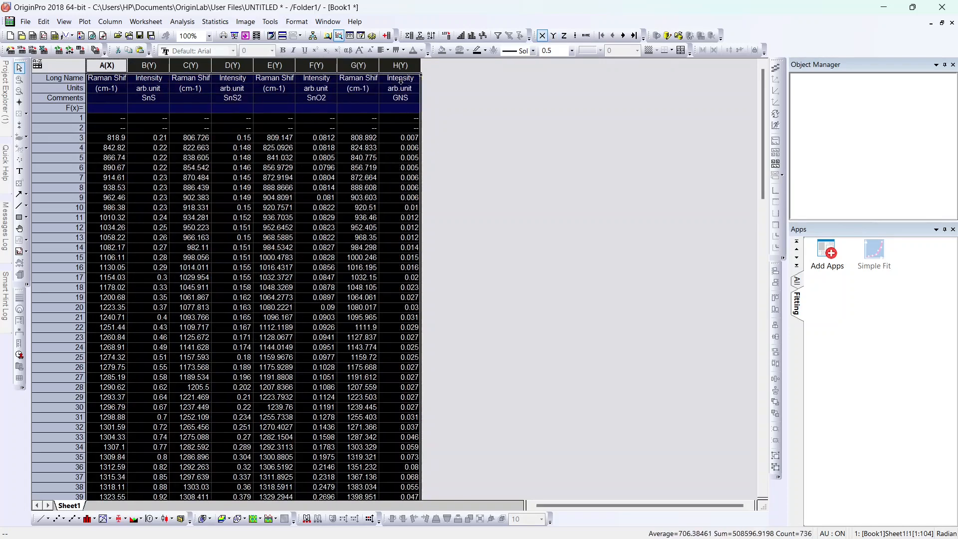
right_click(278, 118)
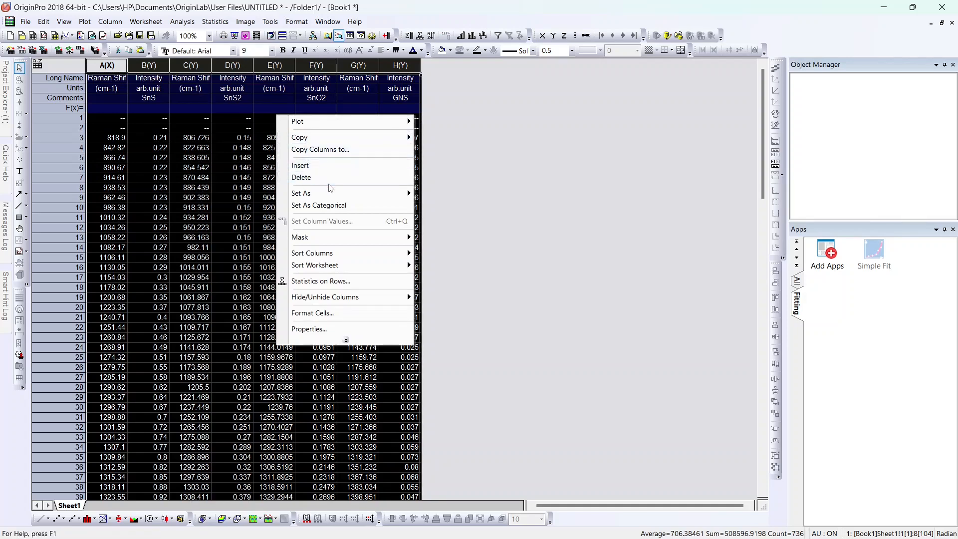
mouse_move(344, 194)
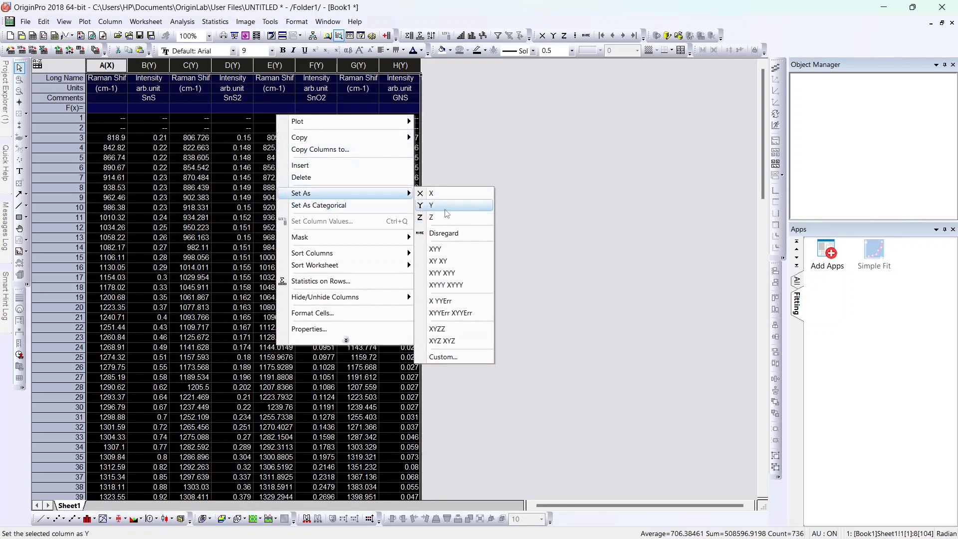
left_click(445, 262)
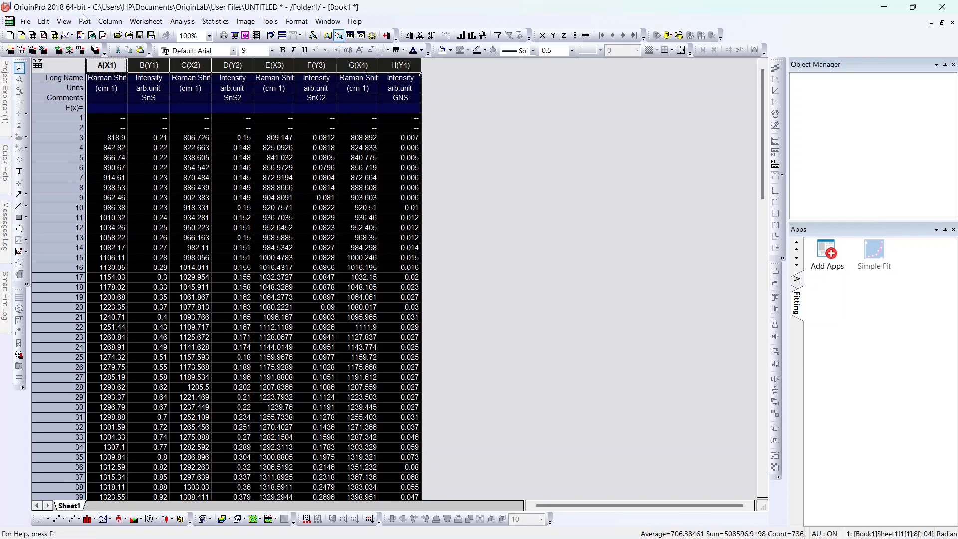
Plot the selected columns A through H together as a 2D Line graph.
left_click(83, 22)
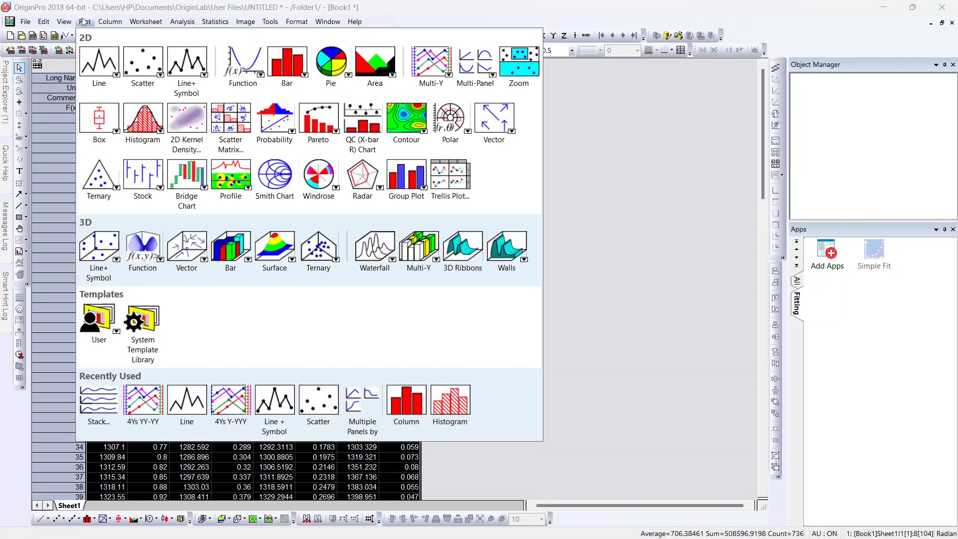
mouse_move(96, 58)
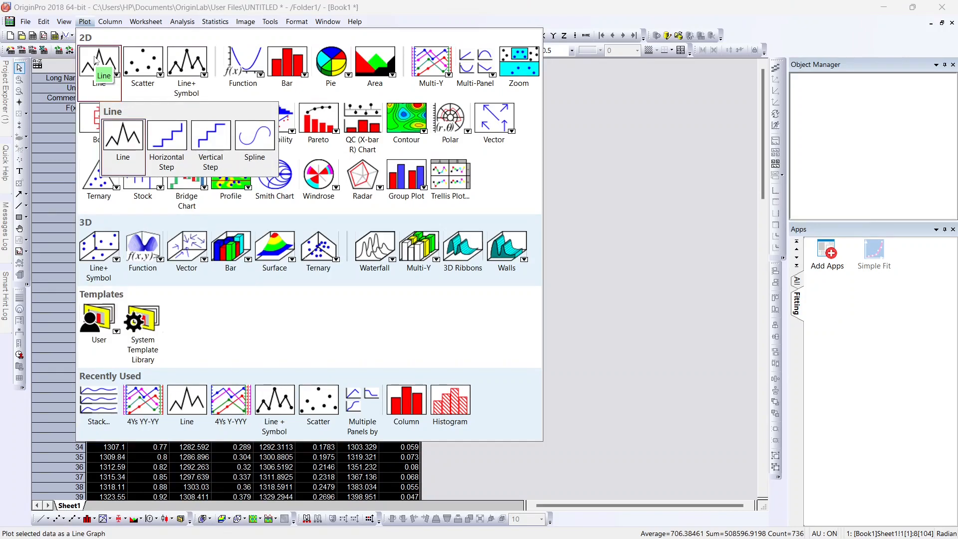
left_click(123, 139)
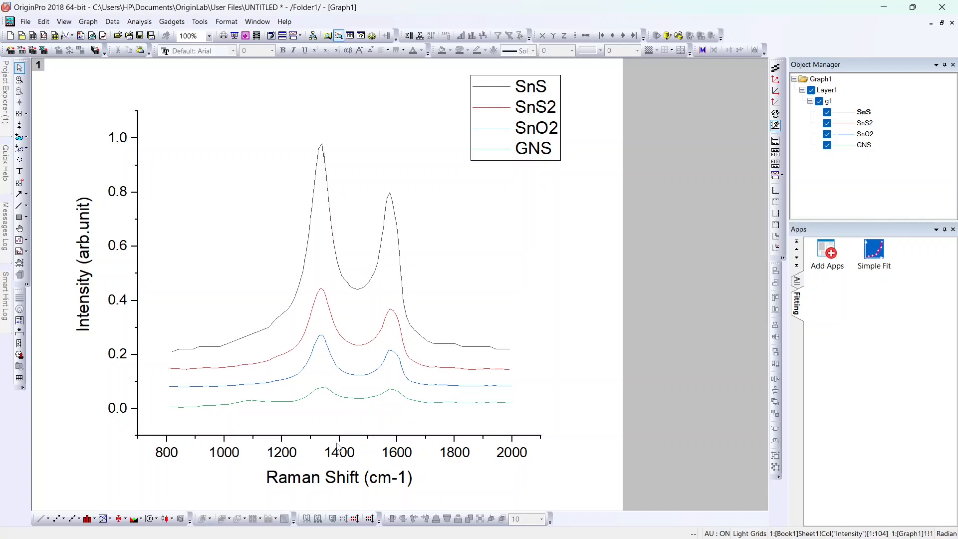
left_click(336, 442)
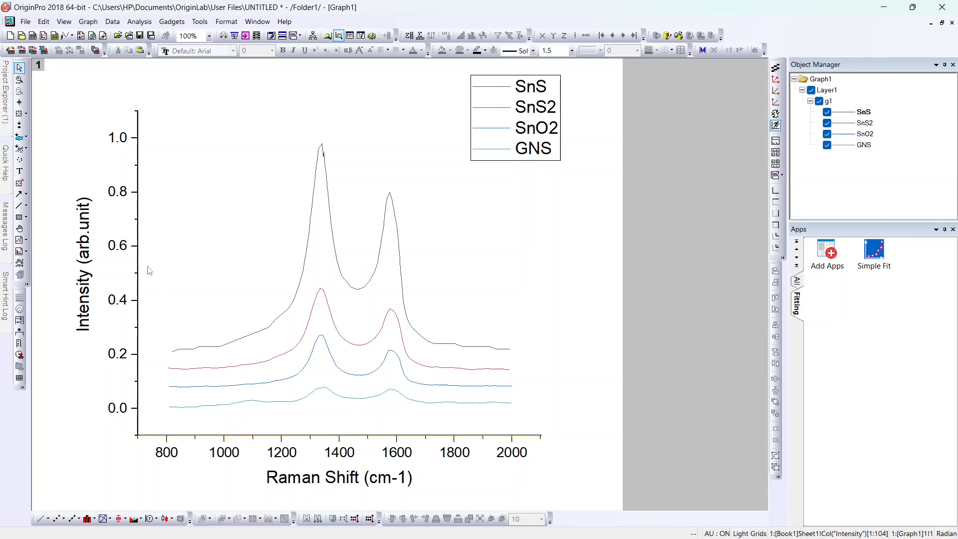
left_click(142, 265)
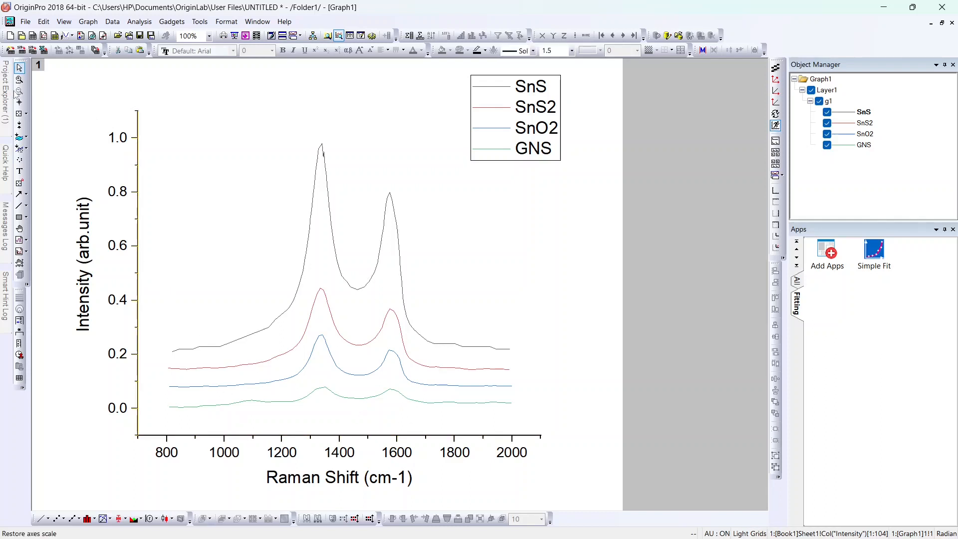
Return to the Book1 worksheet and plot the selected columns A through H as a 4Ys YY-YY multi-axis graph.
mouse_move(13, 114)
double_click(37, 184)
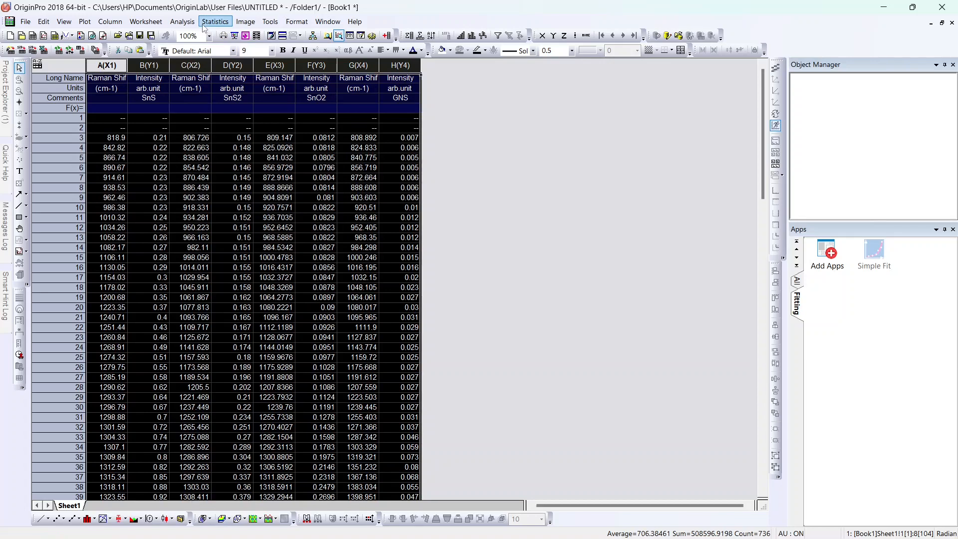
left_click(85, 24)
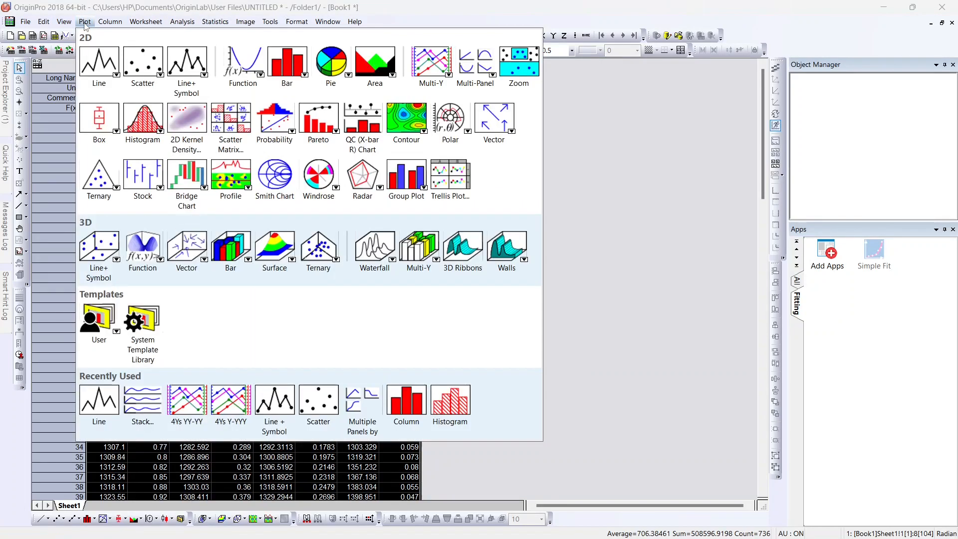
mouse_move(438, 70)
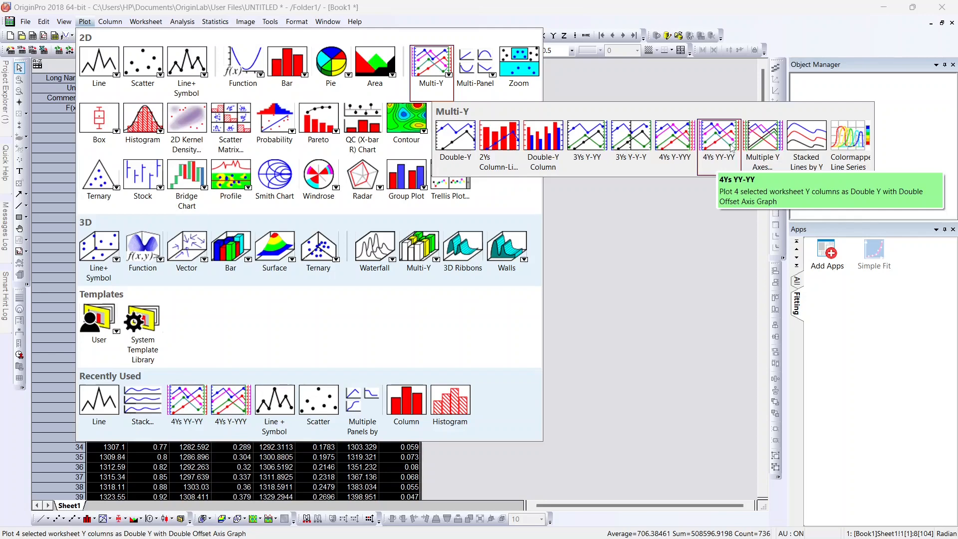
left_click(732, 145)
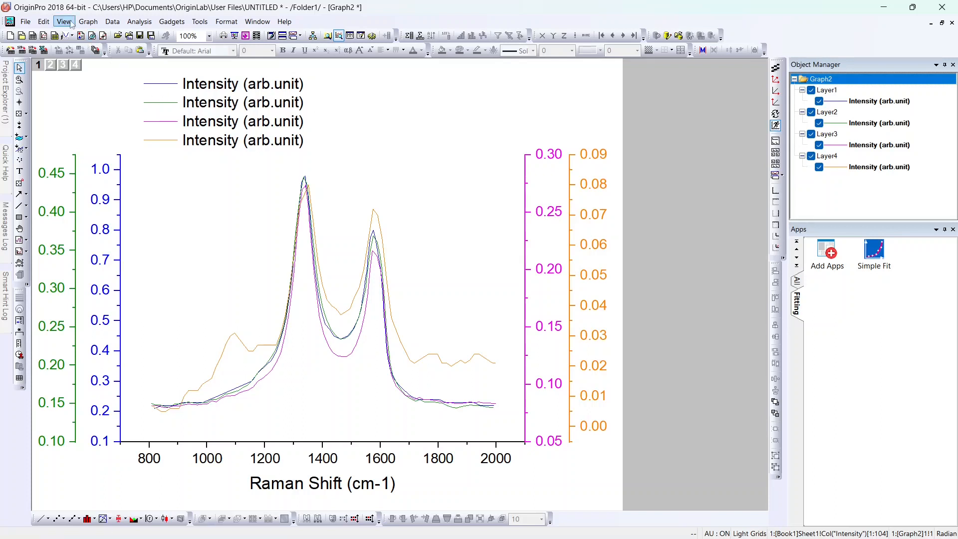
Return to the Book1 worksheet and plot columns A through H as a vertical Stack line graph, previewing it before creation.
left_click(87, 23)
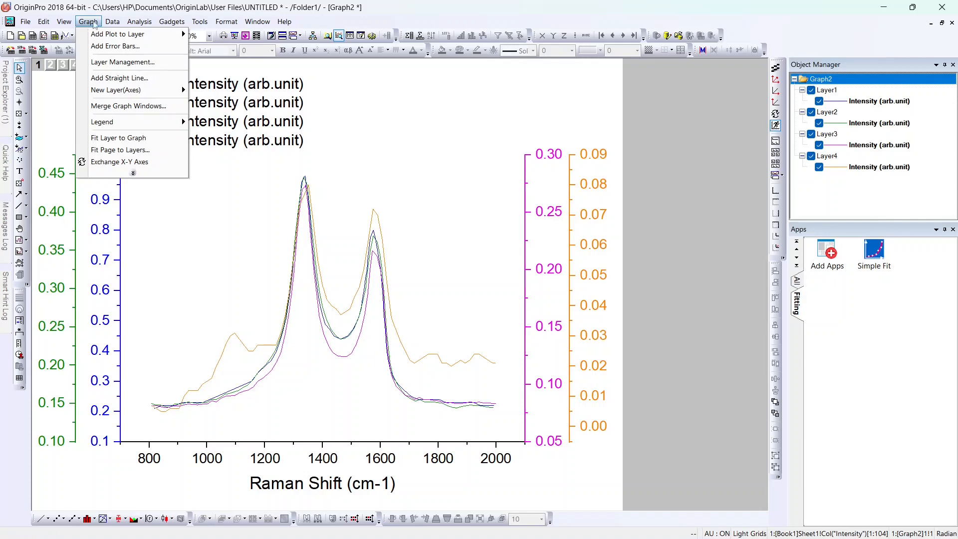
mouse_move(105, 24)
left_click(4, 104)
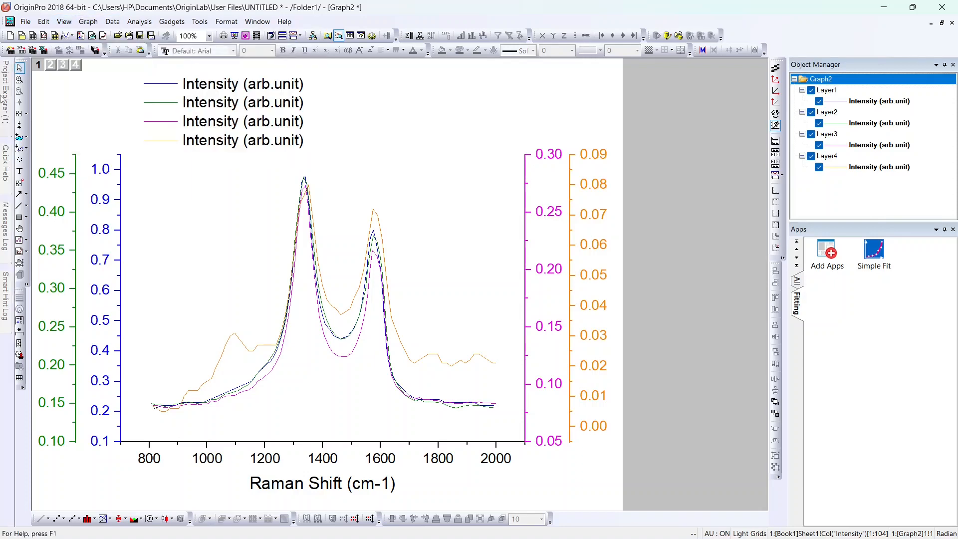
double_click(37, 195)
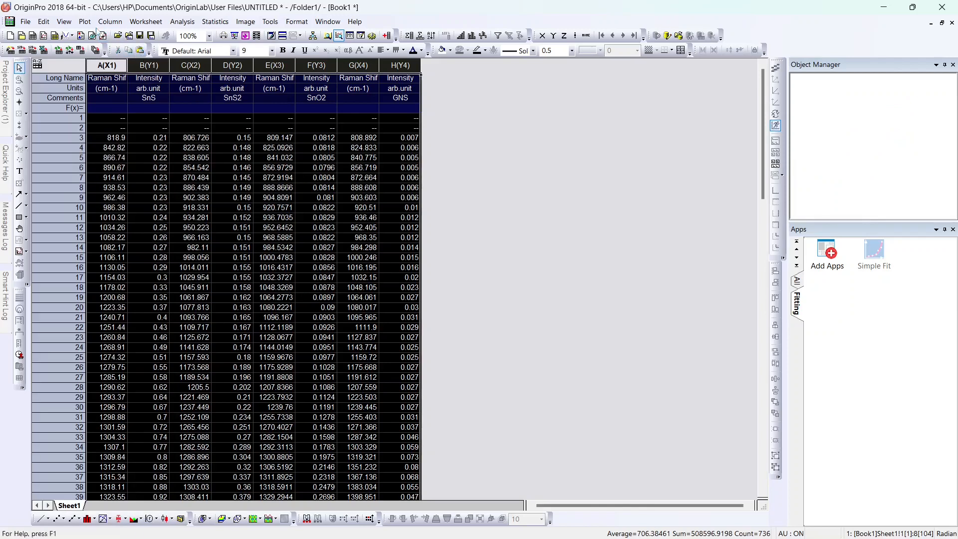
left_click(85, 22)
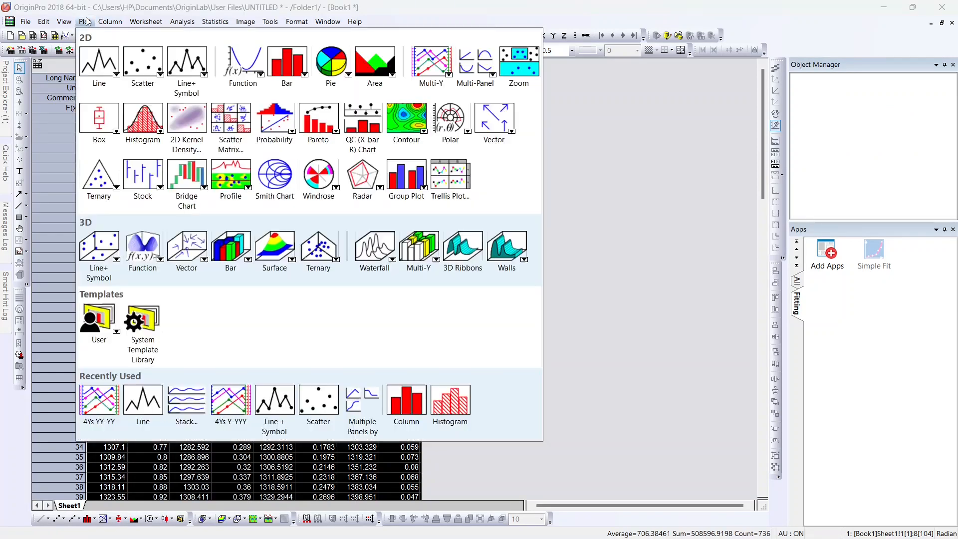
mouse_move(475, 64)
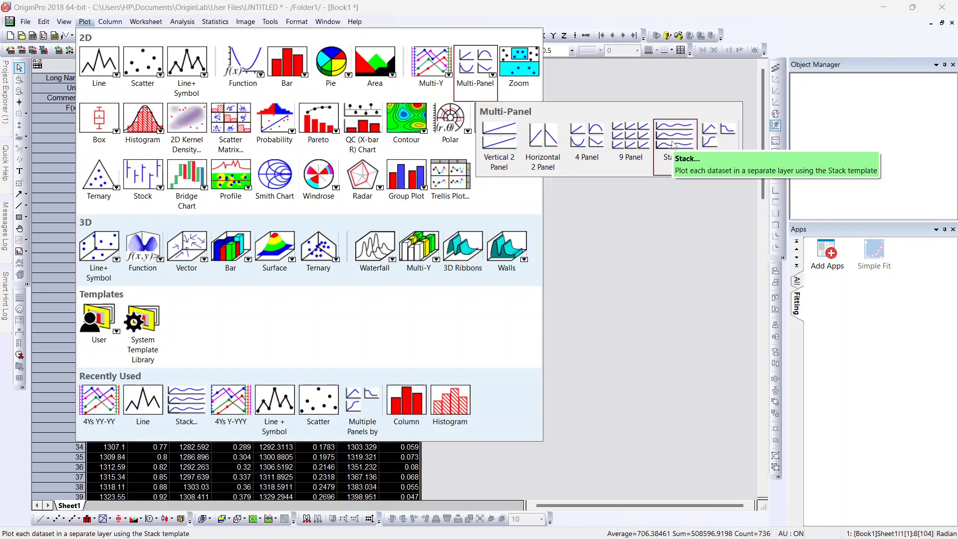
left_click(672, 143)
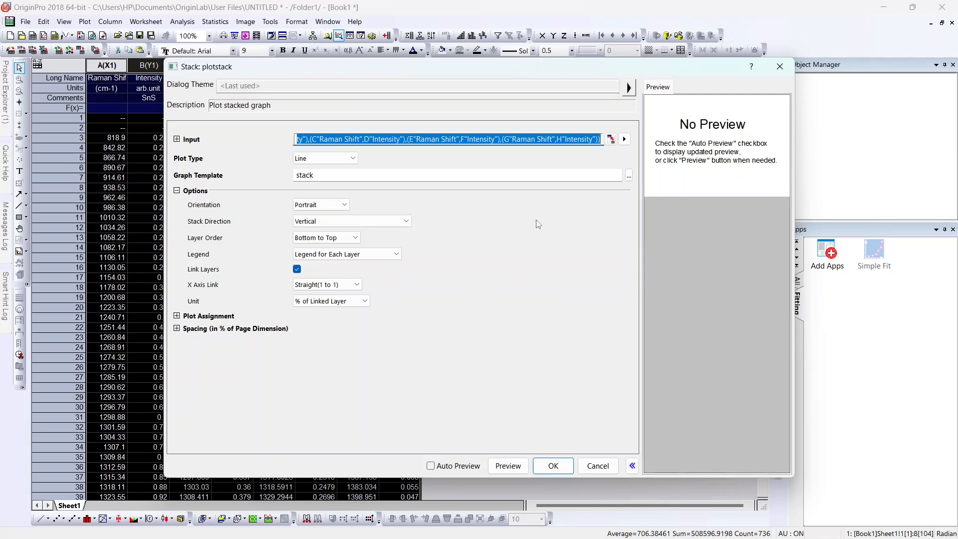
left_click(510, 462)
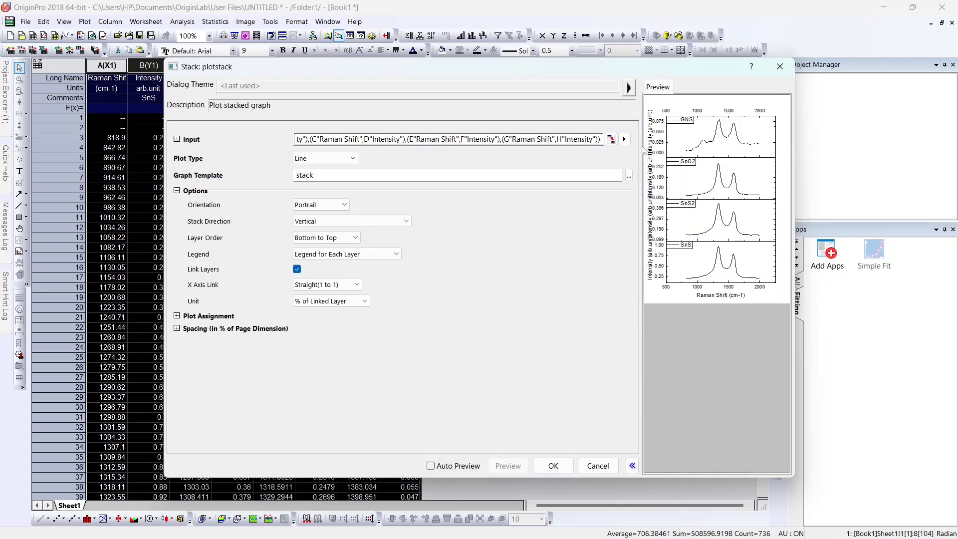
left_click(549, 467)
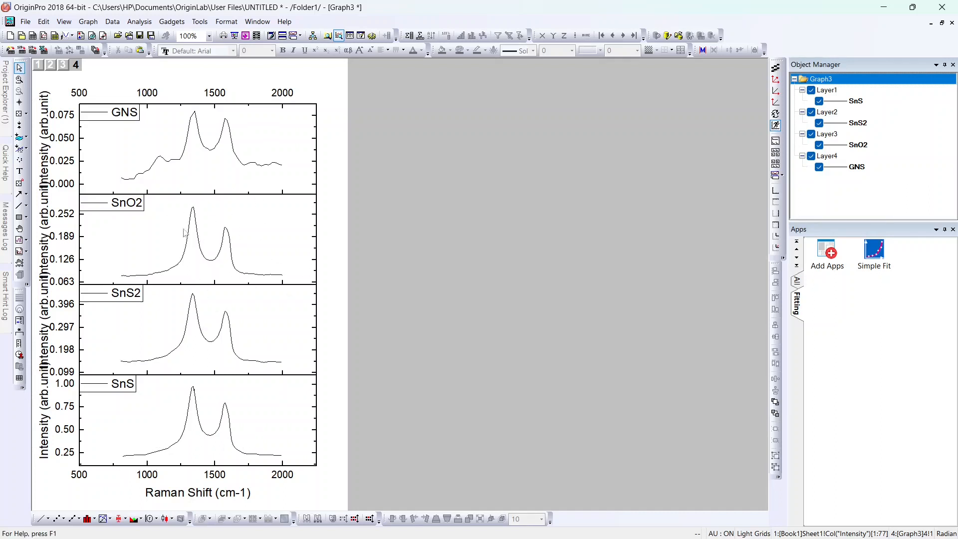
Set the Raman Shift axis range of the stacked graph from 800 to 1900.
left_click(171, 469)
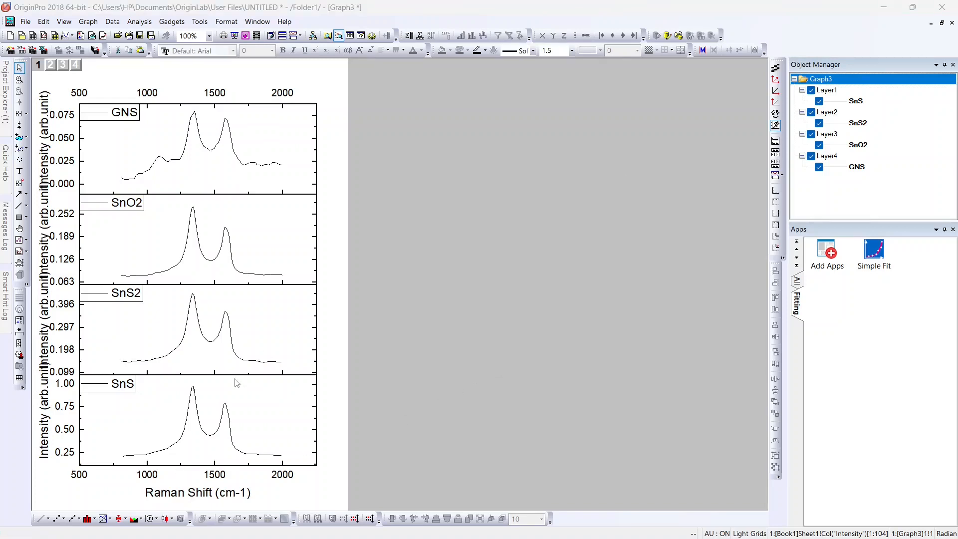
double_click(210, 466)
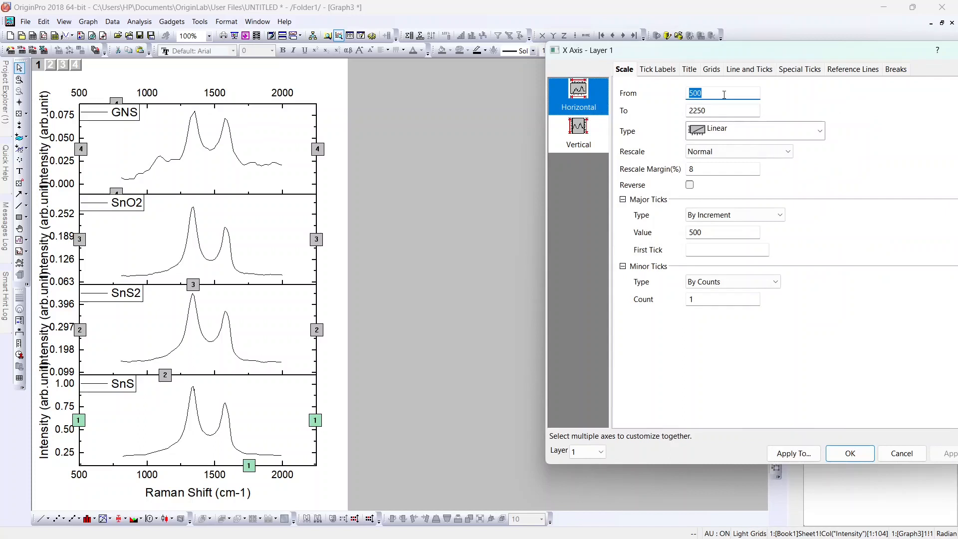
type("800")
key("Tab")
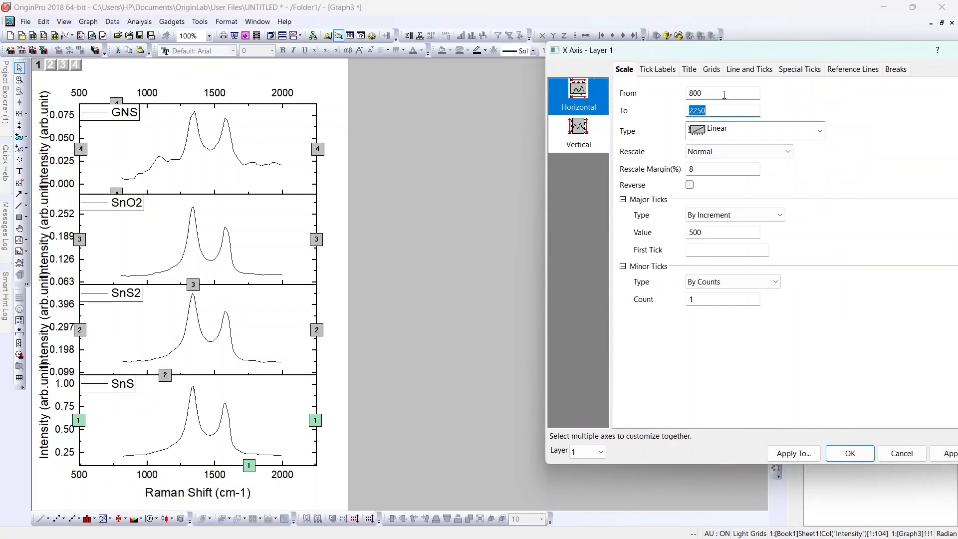
type("1900")
left_click(938, 454)
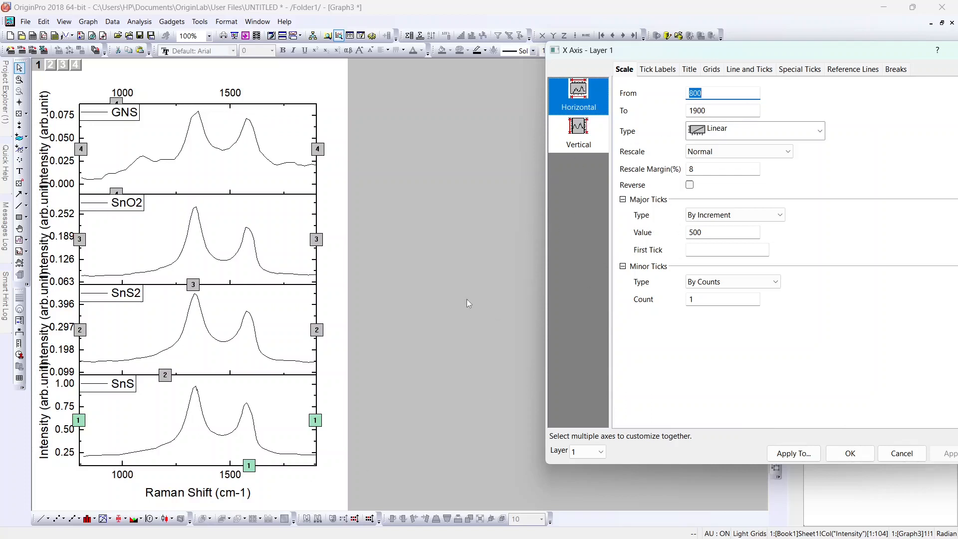
Set the major tick increment of the Raman Shift axis to 200.
left_click(741, 225)
double_click(728, 232)
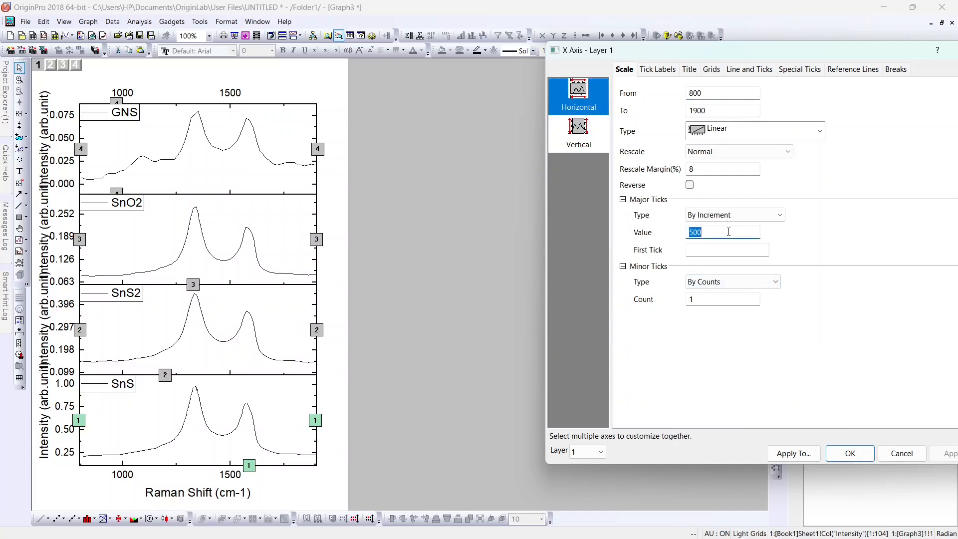
type("200")
left_click(947, 454)
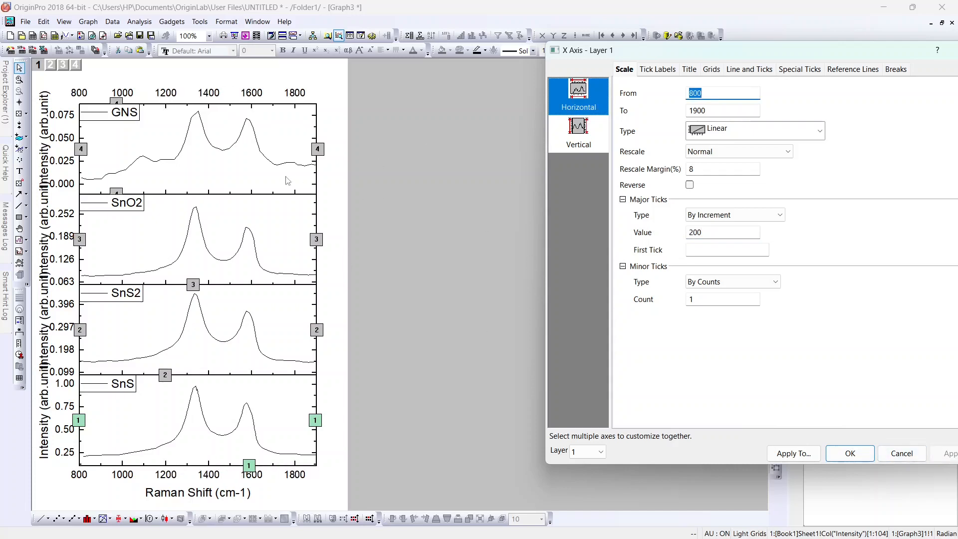
left_click(841, 452)
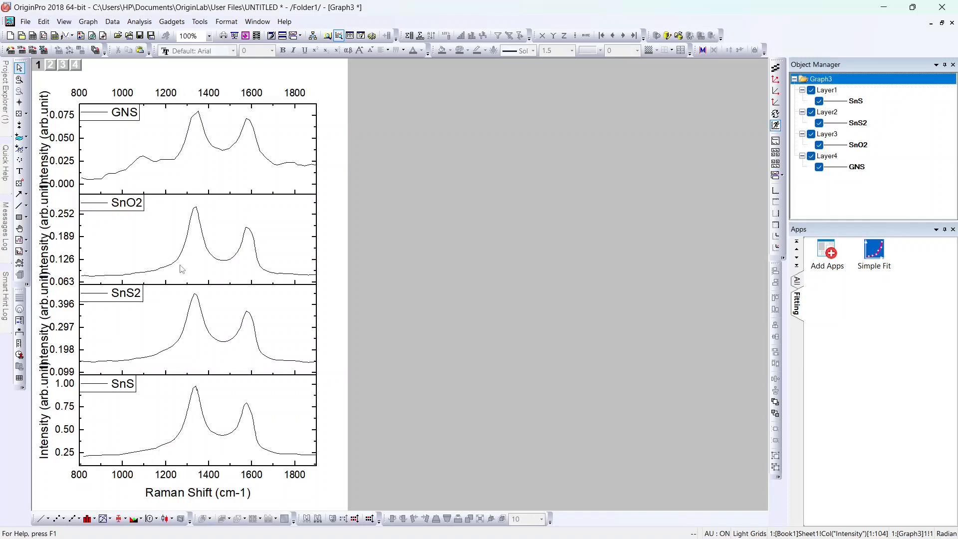
Divide the left Y-axis tick labels of the GNS panel (layer 4) by a factor of 0.01.
left_click(71, 187)
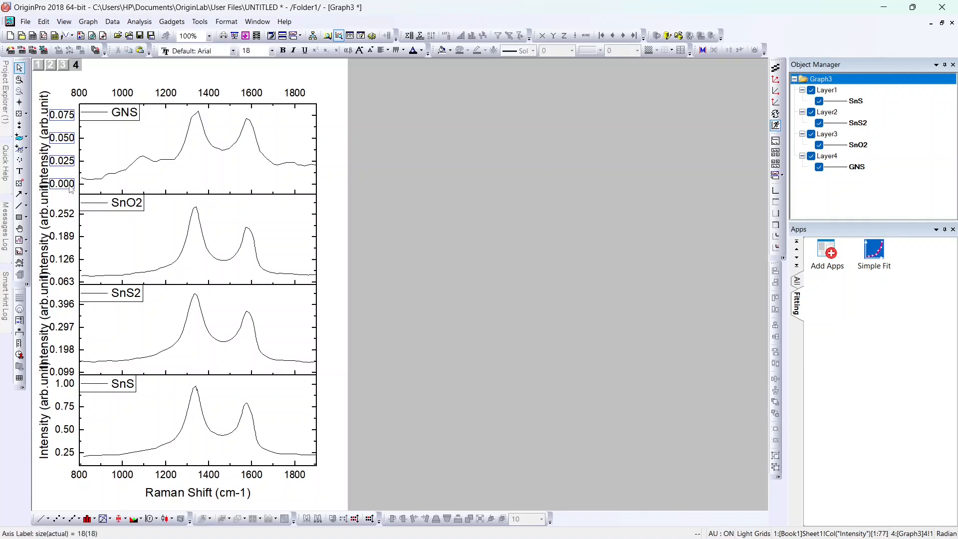
double_click(71, 189)
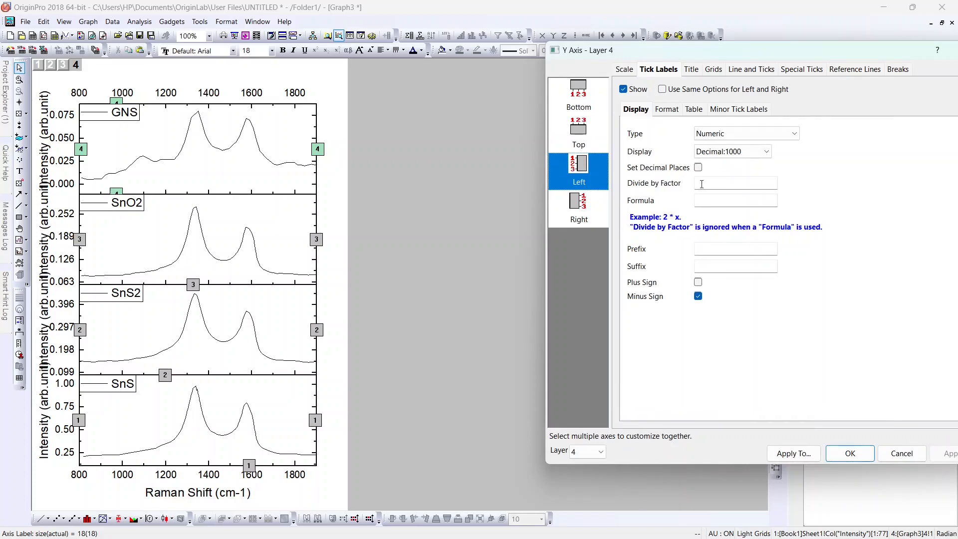
left_click(701, 184)
type("0.01")
left_click(944, 453)
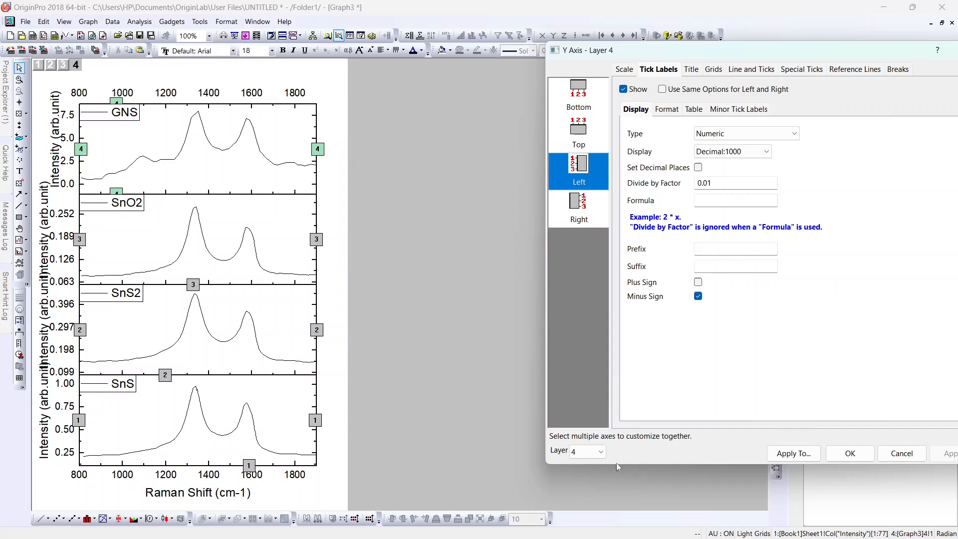
Apply the divide-by factor of 0.01 to the left Y-axis tick labels of layers 1 and 2 (SnS and SnS2).
left_click(600, 454)
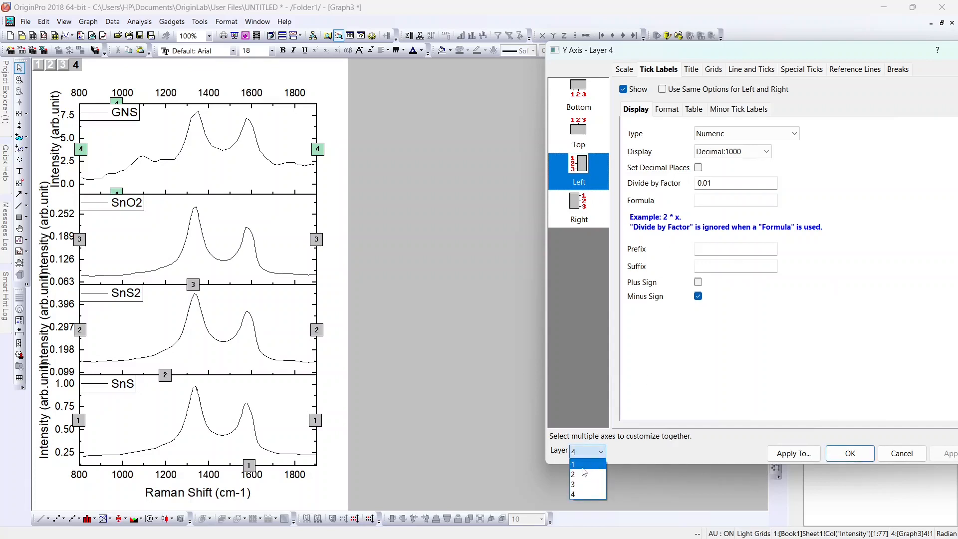
left_click(583, 467)
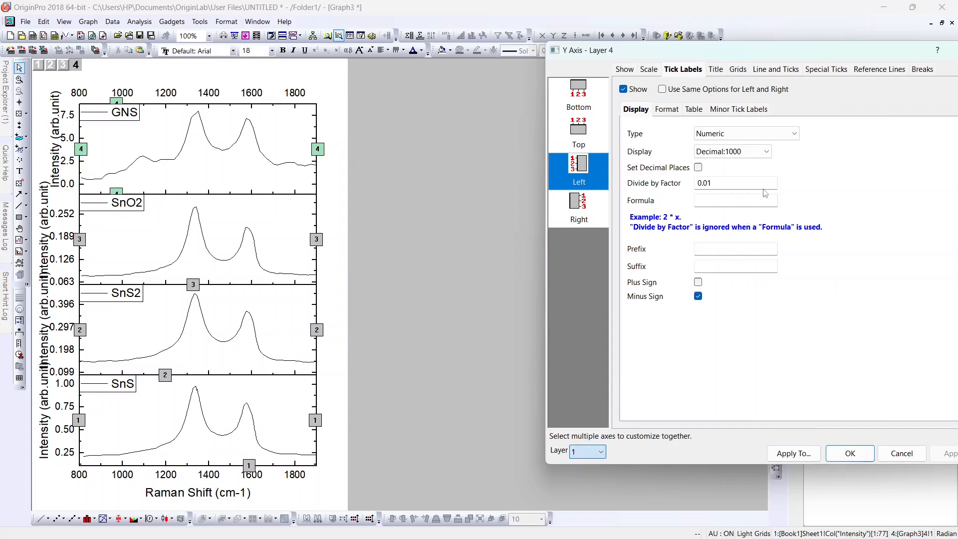
left_click(600, 452)
left_click(585, 475)
left_click(734, 184)
type("0")
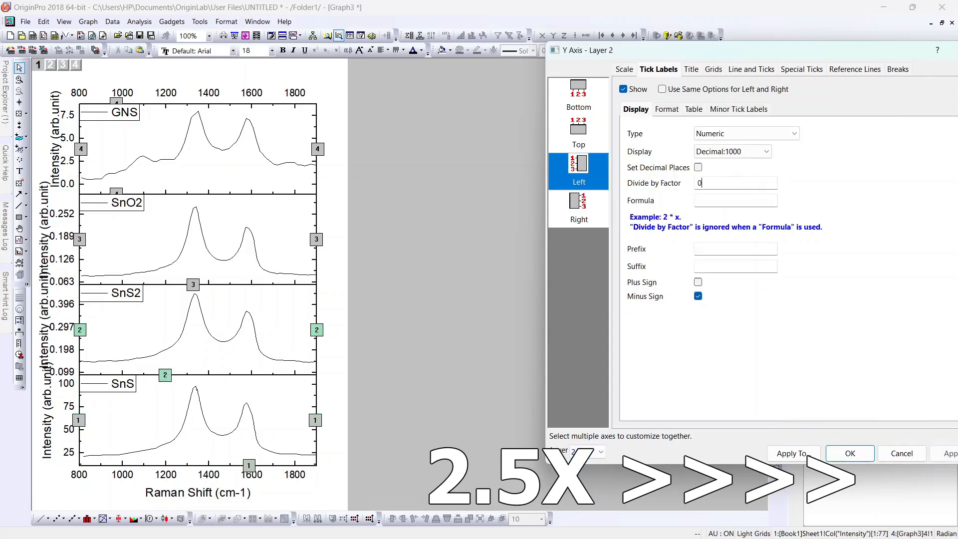
type(".01")
Divide the left Y-axis tick labels of layer 3 (SnO2) by 0.01 and finish the axis settings.
left_click(600, 452)
left_click(587, 484)
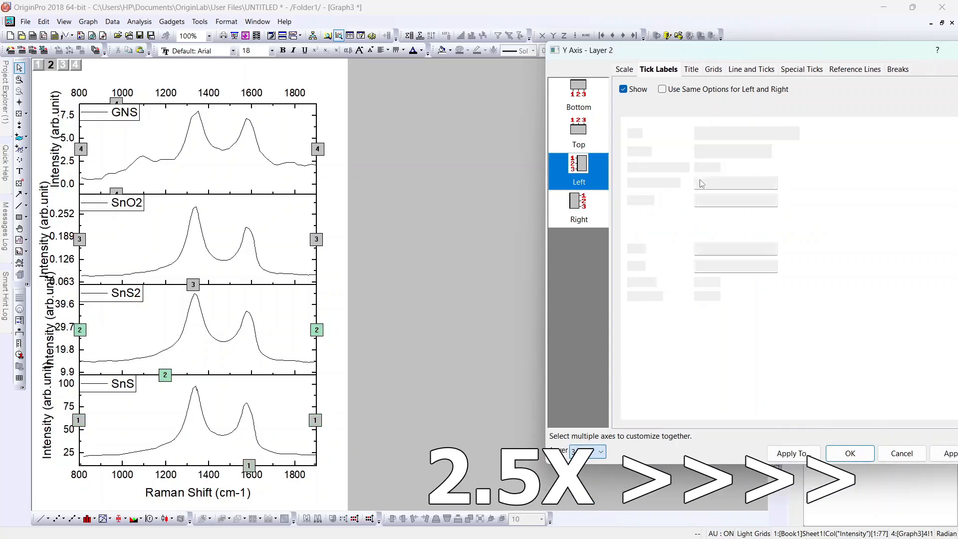
left_click(701, 184)
type("0.01")
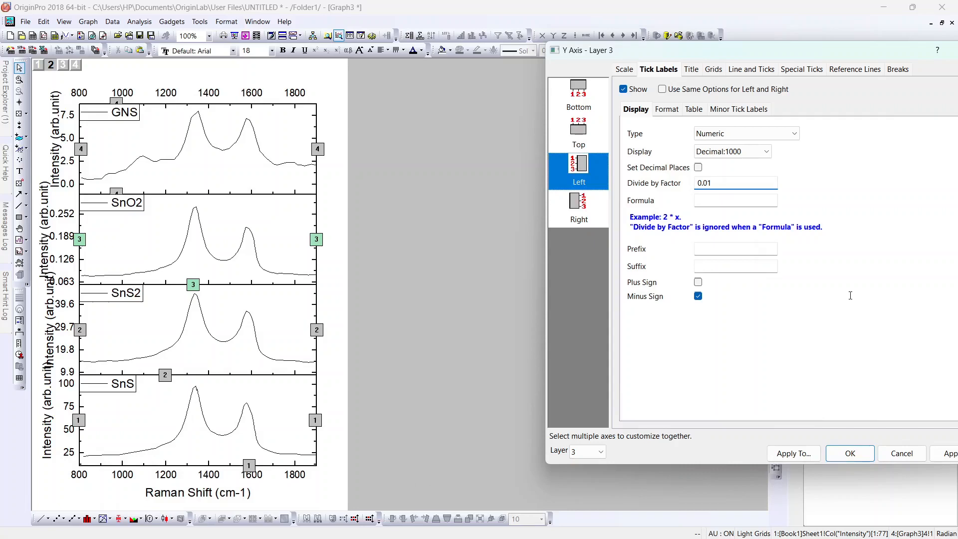
left_click(843, 458)
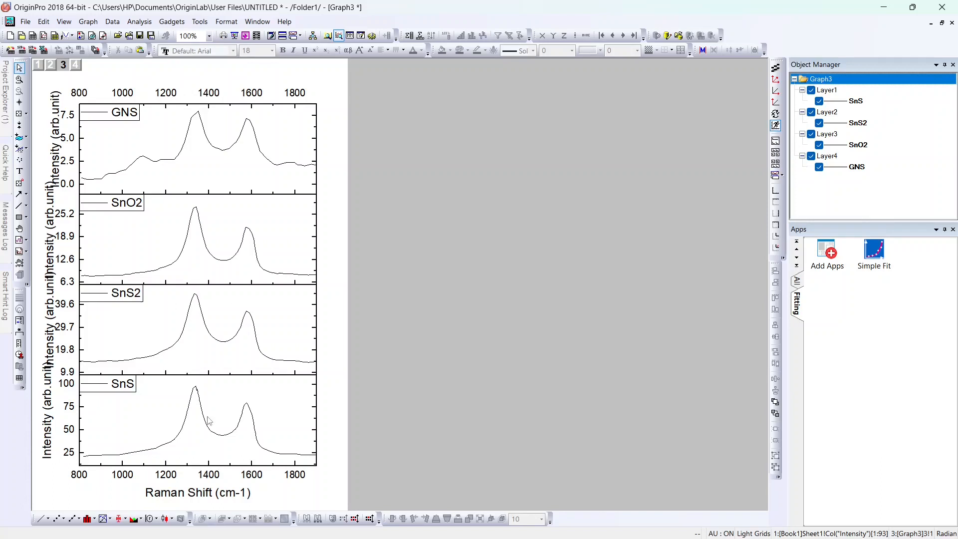
Color the SnS curve red and set its line width to 3.
left_click(209, 432)
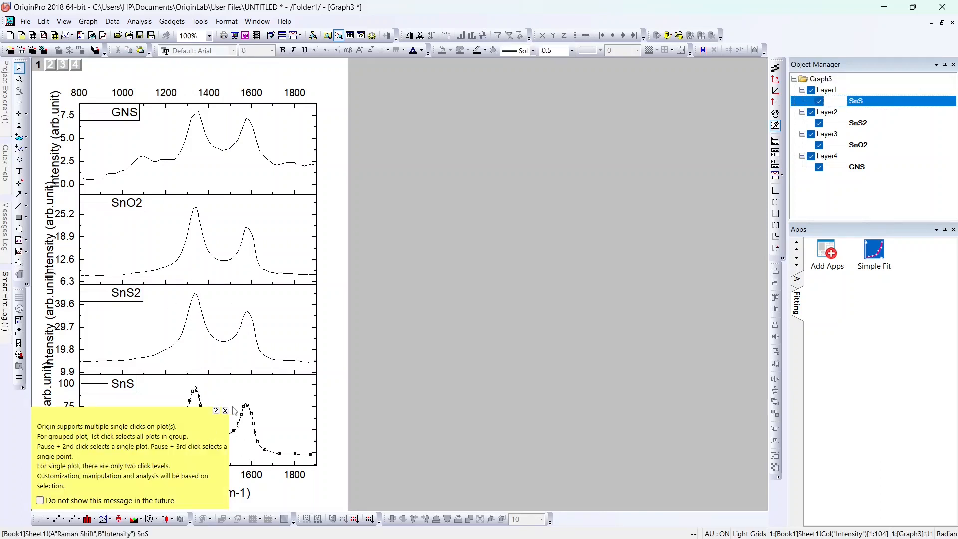
left_click(474, 52)
left_click(487, 84)
left_click(572, 50)
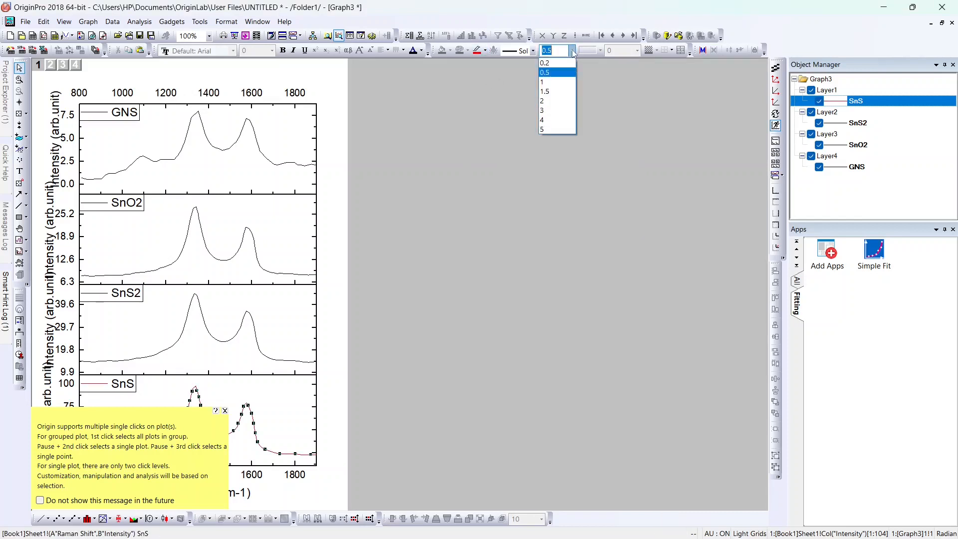
left_click(548, 106)
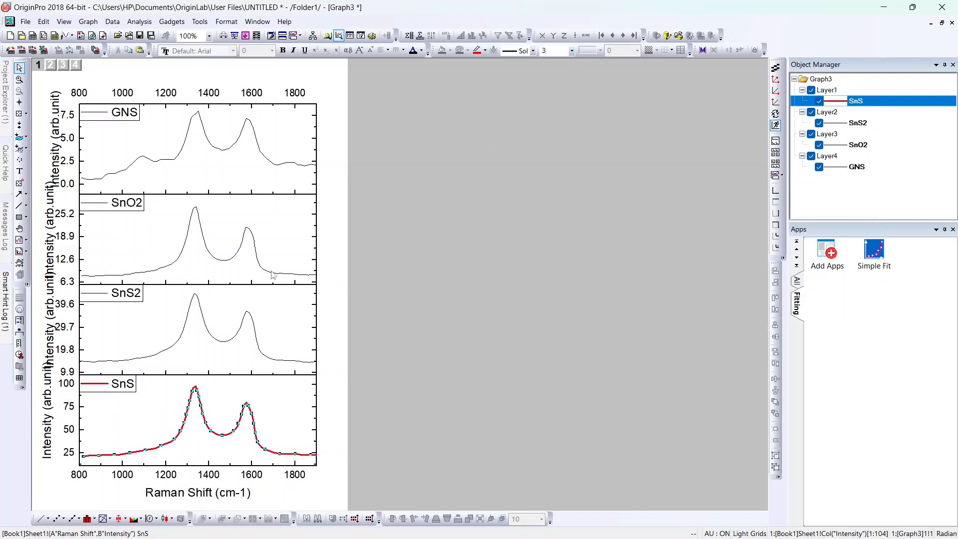
Color the SnS2 curve green and set its line width to 3.
left_click(231, 339)
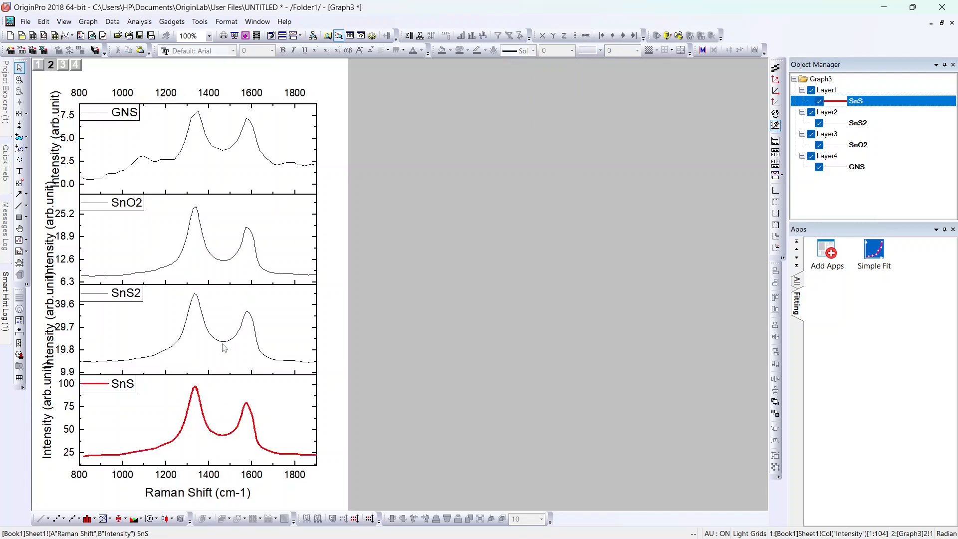
left_click(224, 343)
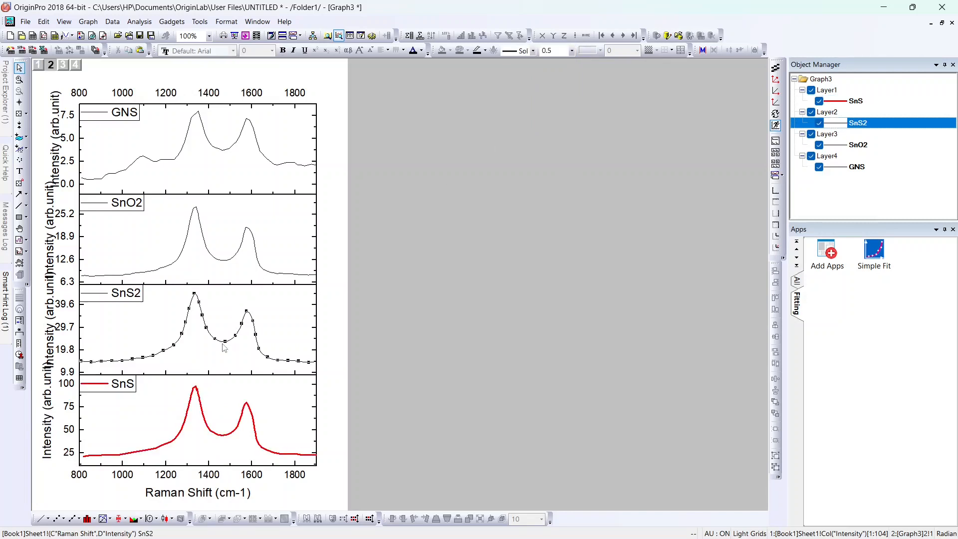
left_click(477, 52)
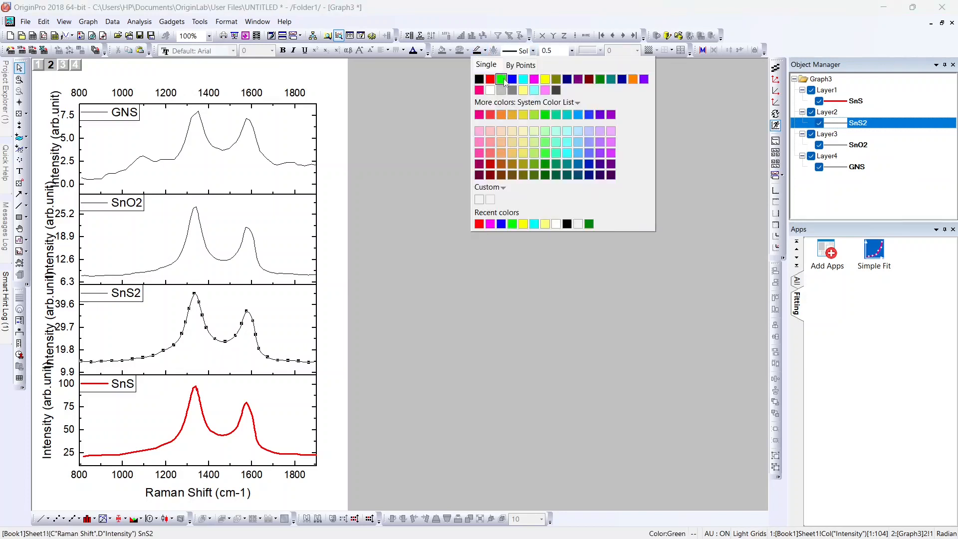
left_click(504, 80)
left_click(572, 51)
left_click(564, 112)
Color the SnO2 curve blue and set its line width to 3.
left_click(215, 258)
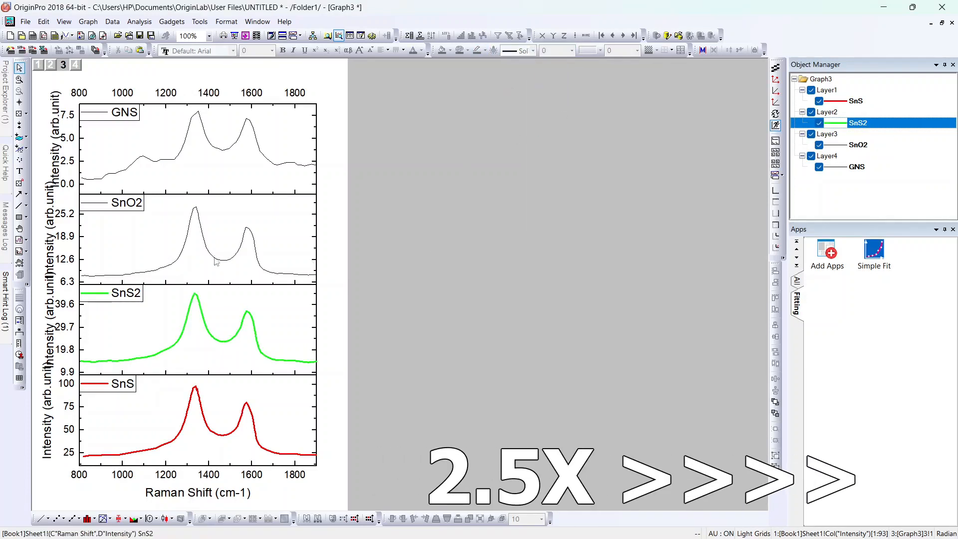
left_click(483, 51)
left_click(513, 79)
left_click(570, 50)
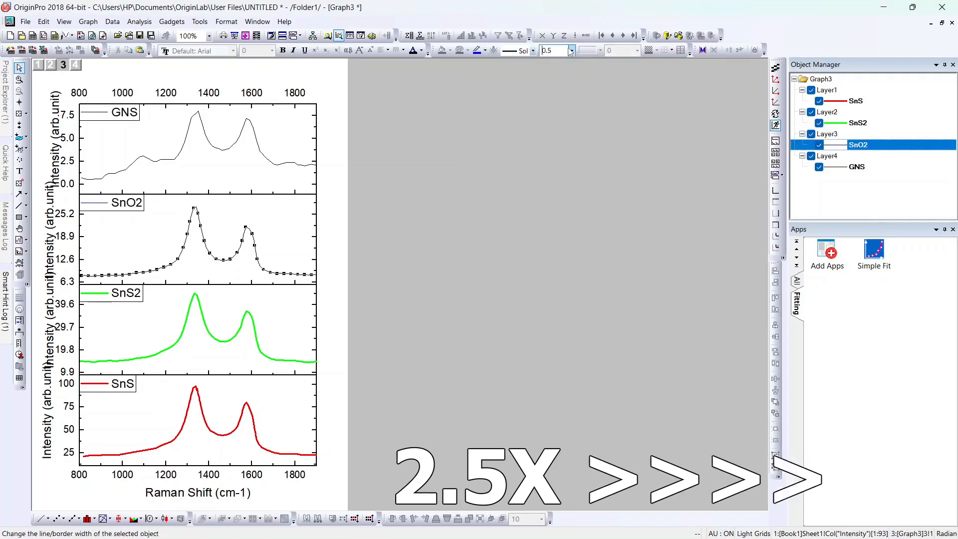
left_click(570, 51)
left_click(561, 110)
Color the GNS curve magenta and increase its line width.
left_click(255, 139)
left_click(484, 50)
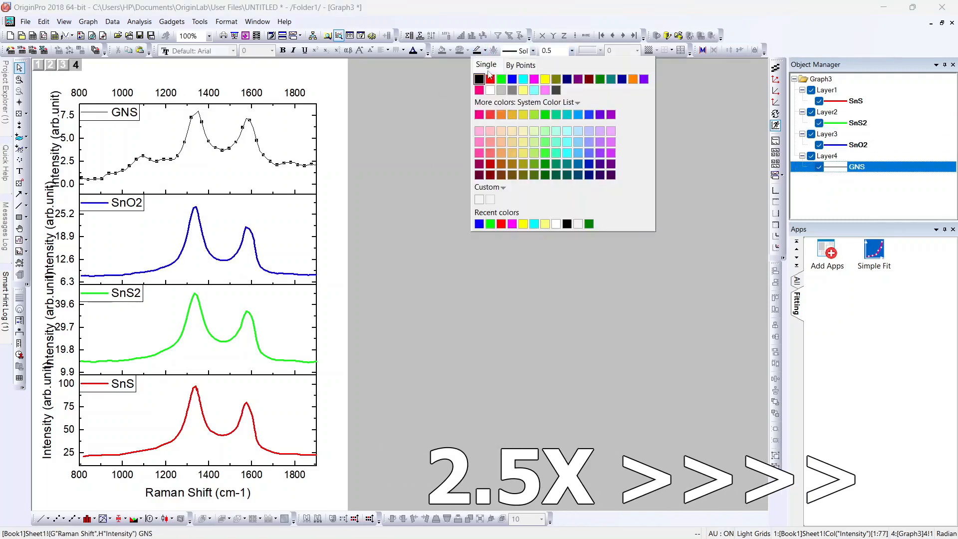
left_click(534, 79)
left_click(571, 50)
left_click(553, 104)
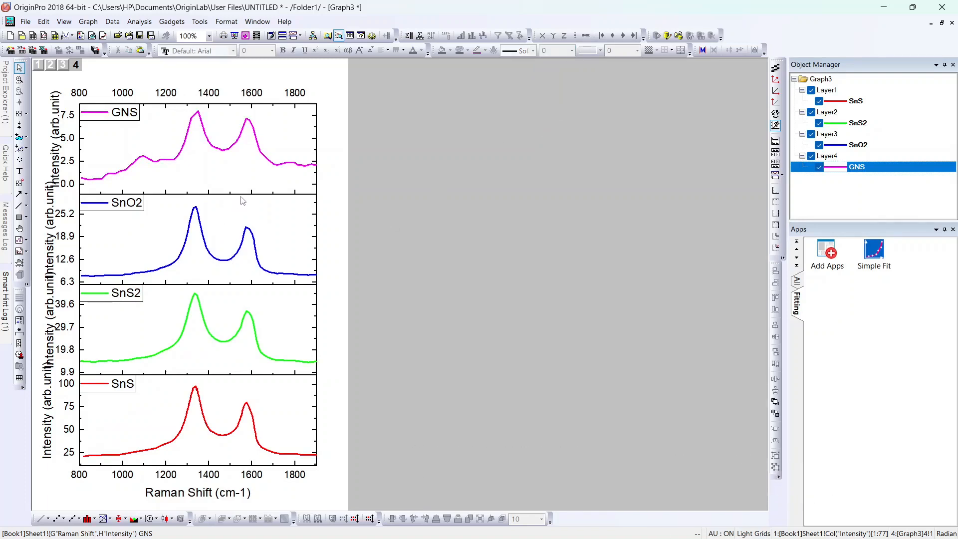
Delete the horizontal axis lines separating the four stacked layers and the tick labels along the graph's upper X axis.
left_click(240, 196)
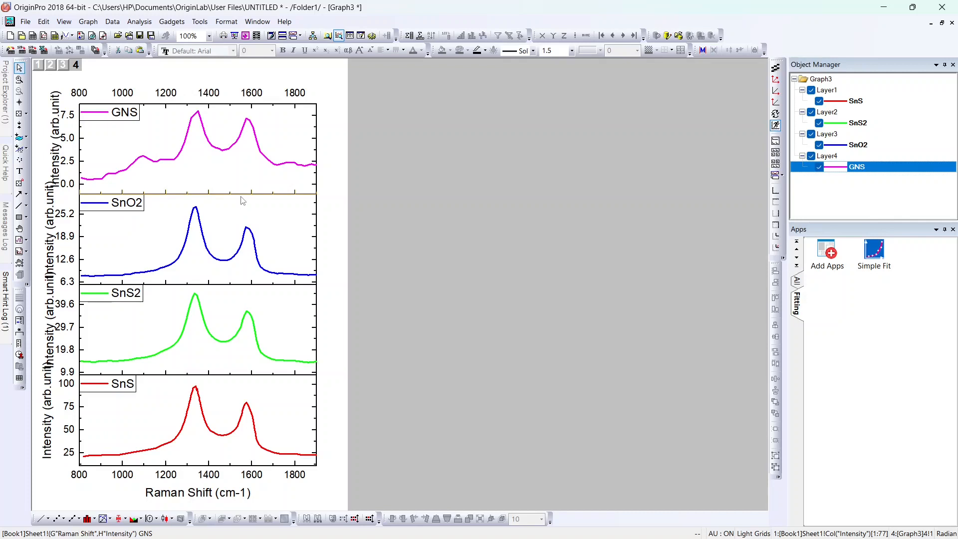
left_click(226, 286)
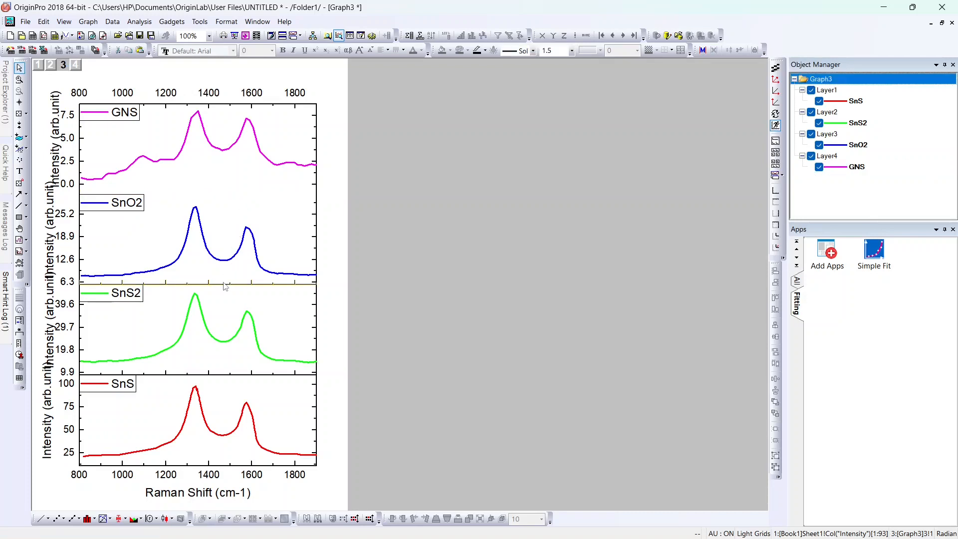
key("Delete")
left_click(223, 378)
key("Delete")
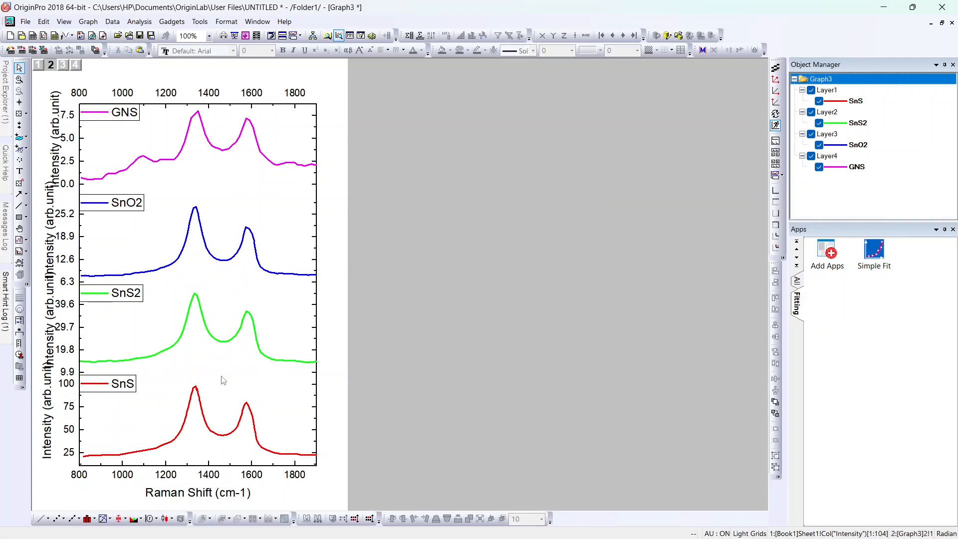
left_click(116, 95)
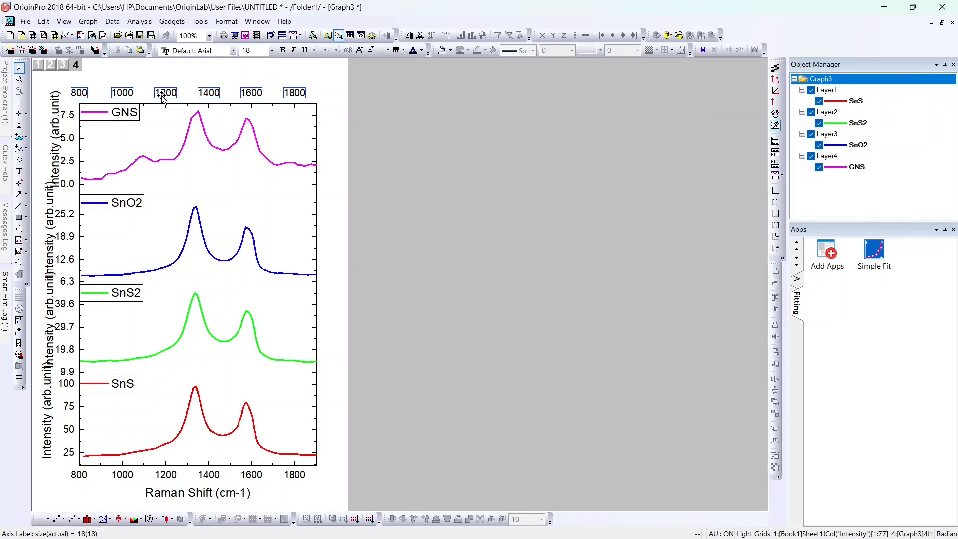
key("Delete")
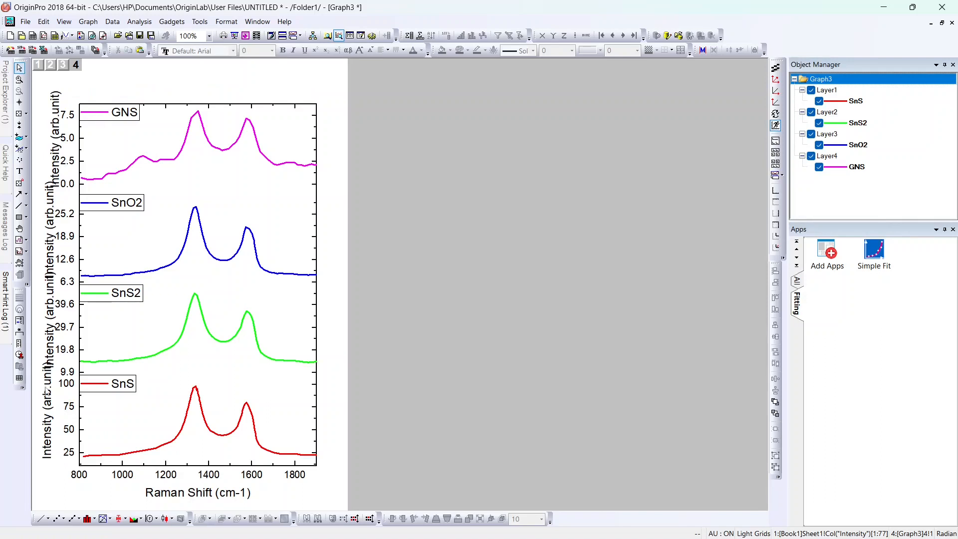
Delete the Intensity axis titles of the SnS, SnS2 and SnO2 layers and move the GNS layer's title to the middle of the stack.
left_click(51, 427)
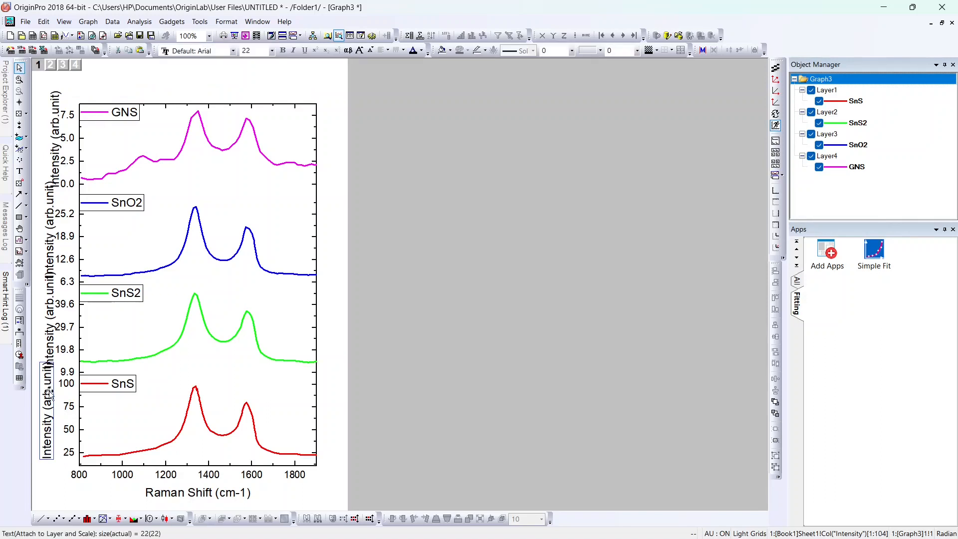
key("Delete")
left_click(52, 351)
key("Delete")
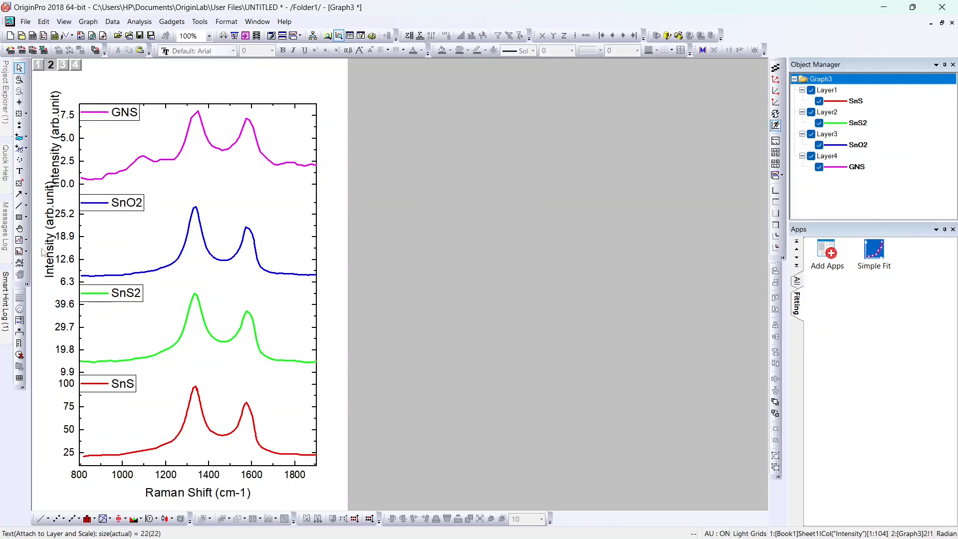
left_click(51, 241)
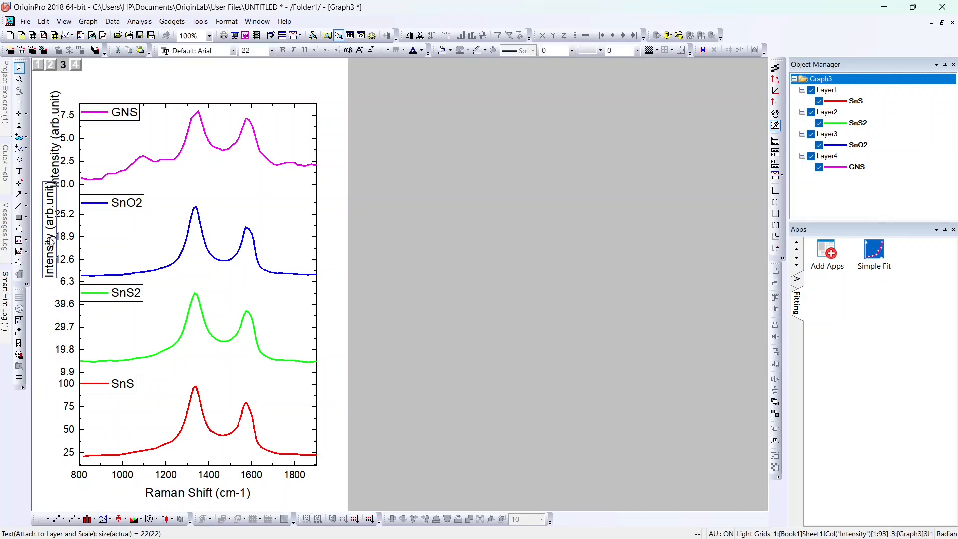
key("Delete")
left_click_drag(56, 170, 43, 310)
Make the remaining Intensity (arb.unit) axis title bold and increase its font size.
double_click(44, 311)
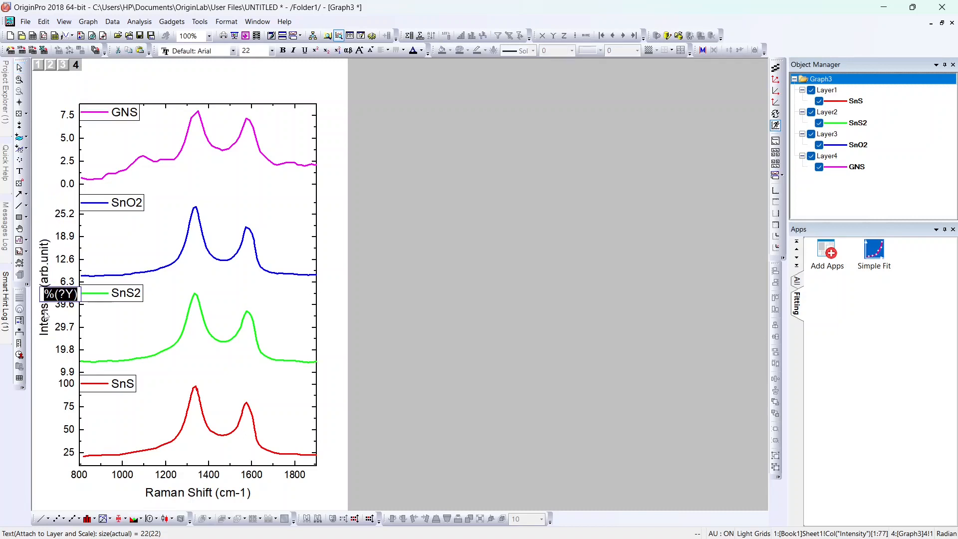
left_click(283, 50)
left_click(359, 49)
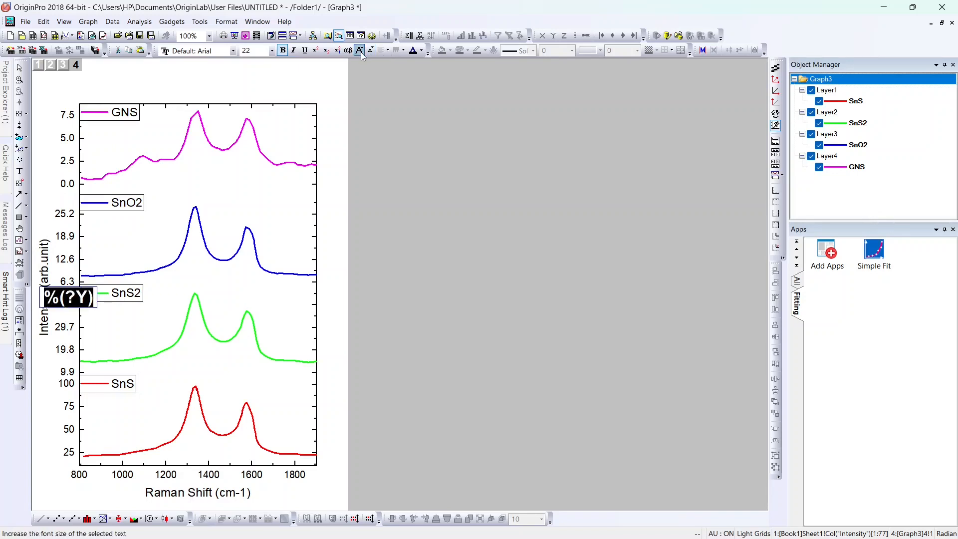
left_click(359, 50)
left_click(423, 204)
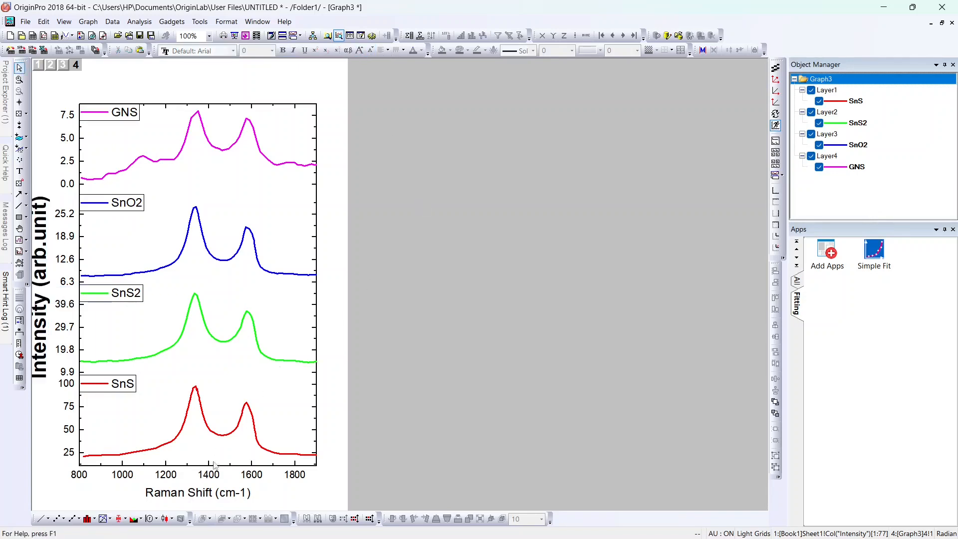
Enlarge the Raman Shift (cm-1) axis title to font size 38 and make it bold.
double_click(199, 494)
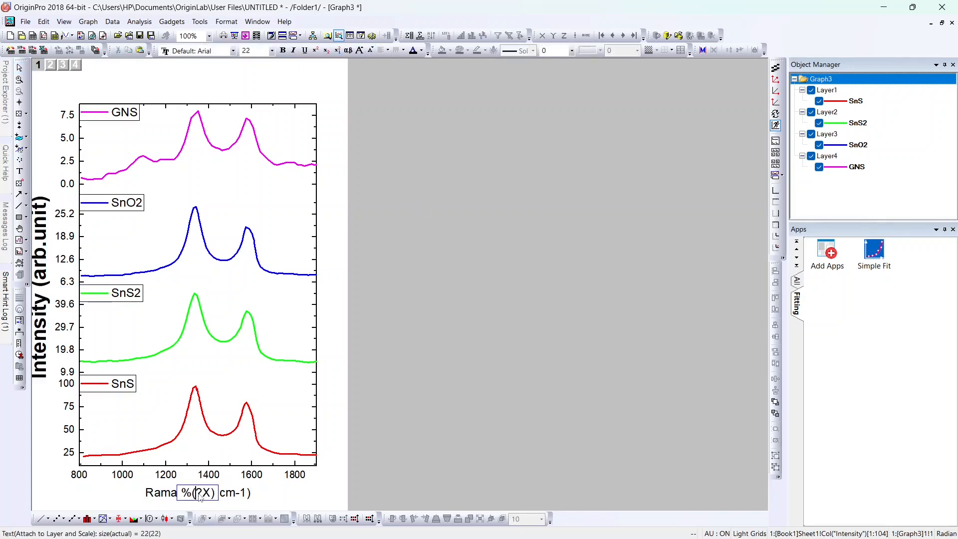
double_click(199, 494)
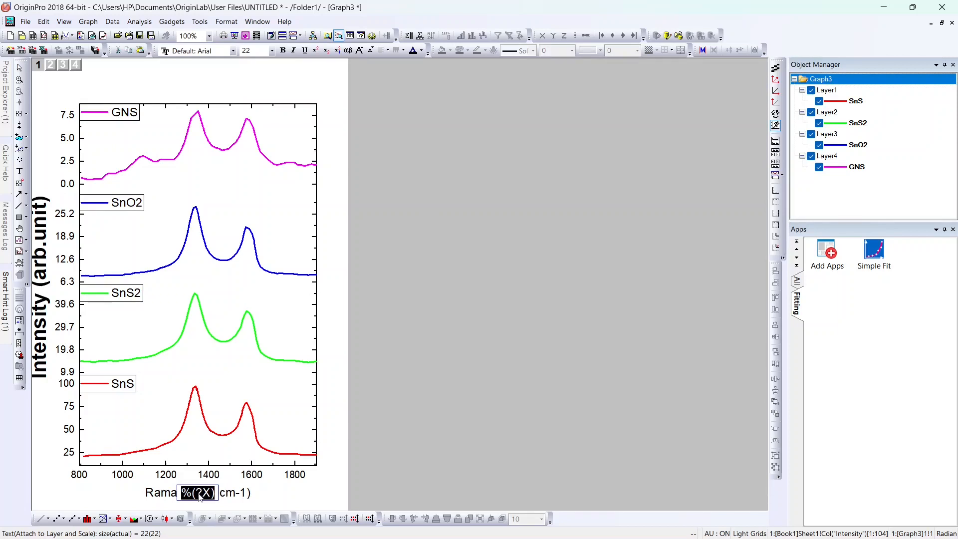
left_click(359, 53)
left_click(359, 53)
left_click(359, 53)
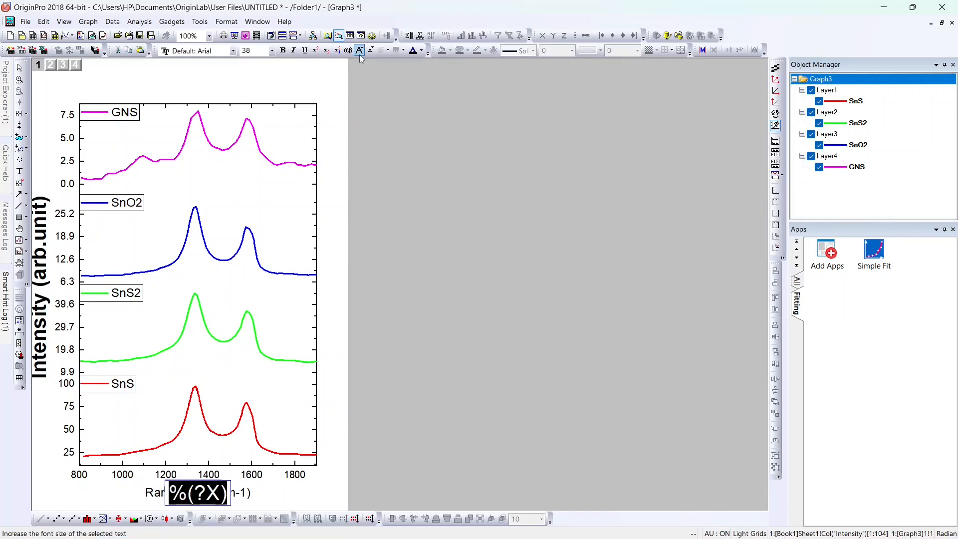
left_click(283, 50)
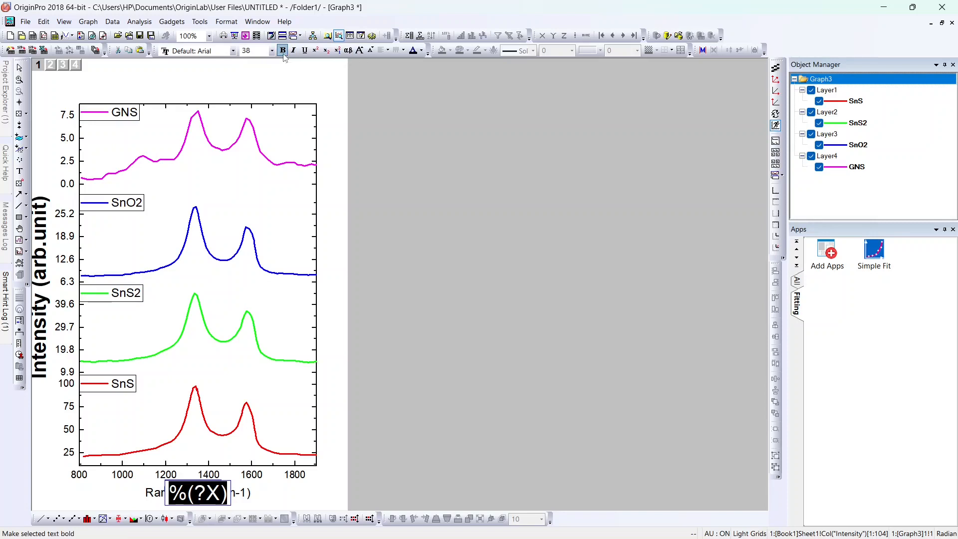
left_click(392, 342)
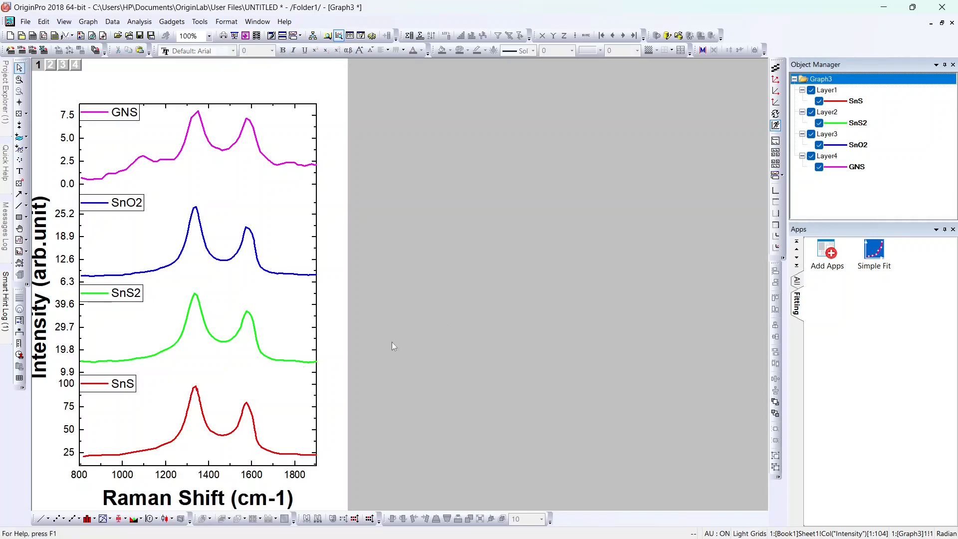
Make the left Y-axis tick labels bold in all four layers.
left_click(76, 265)
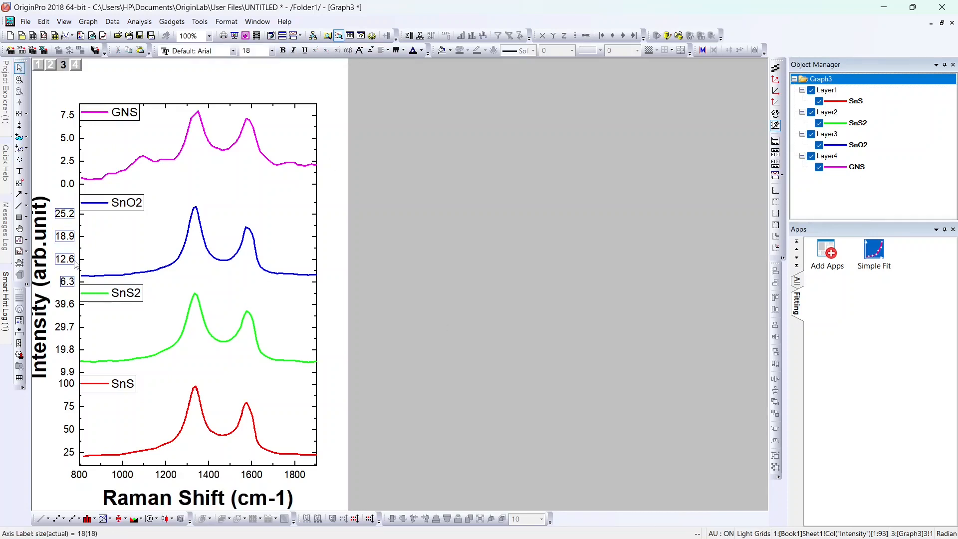
left_click(286, 46)
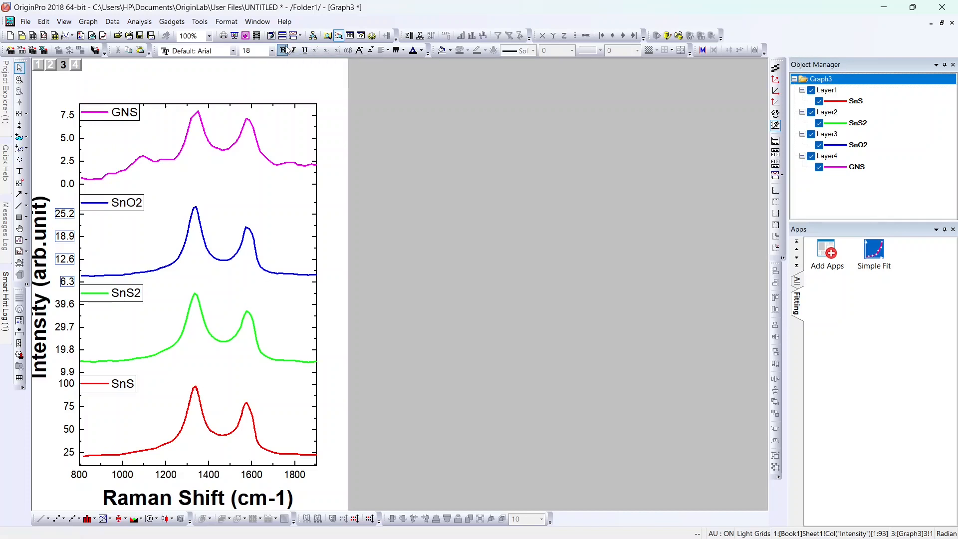
left_click(73, 138)
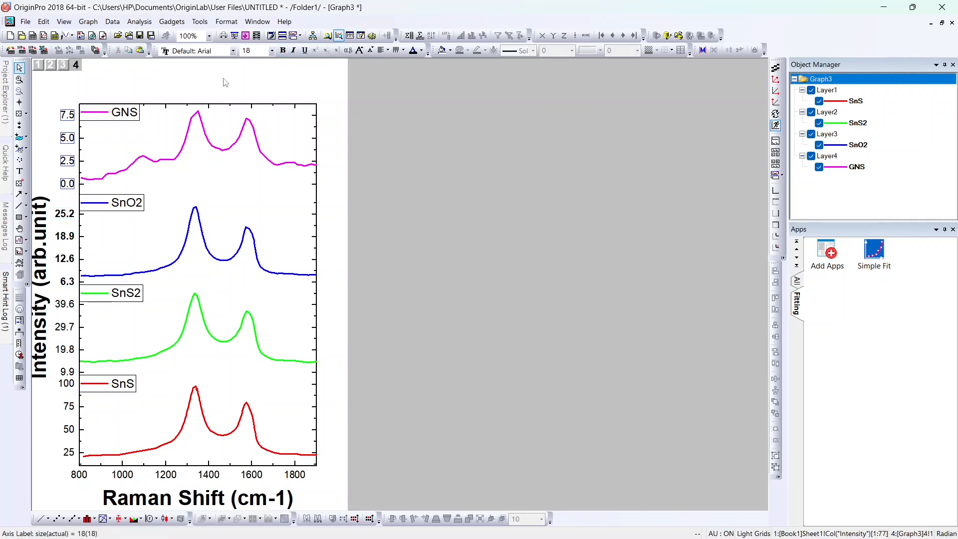
left_click(66, 311)
left_click(283, 50)
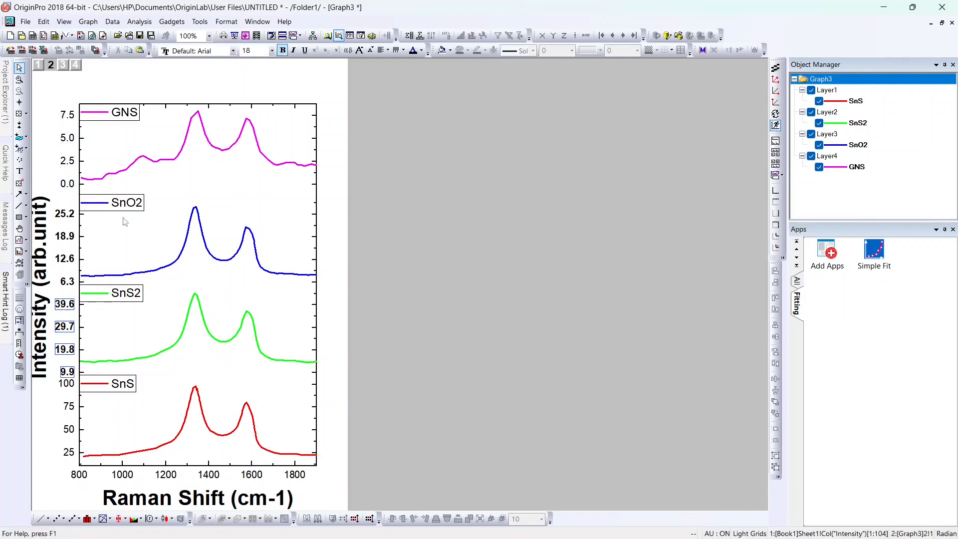
left_click(65, 383)
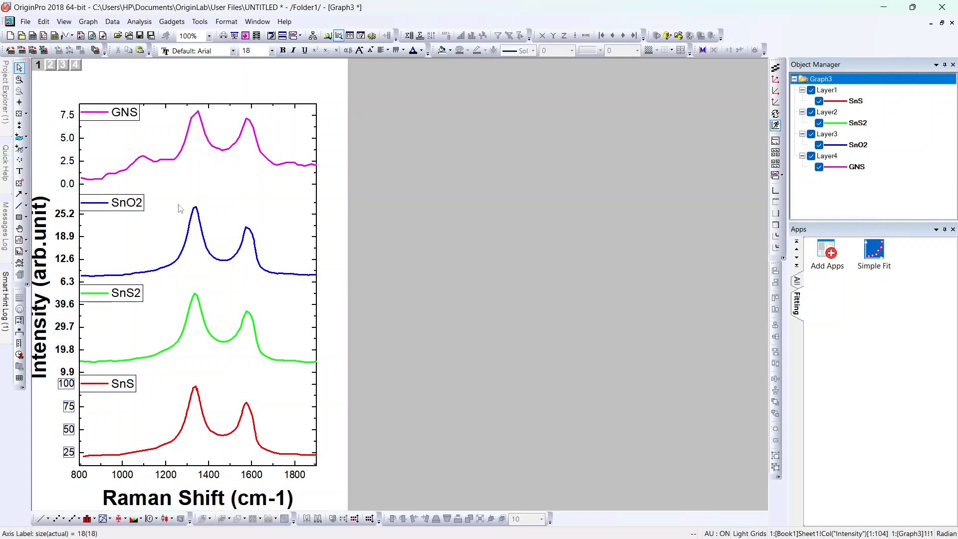
left_click(282, 51)
left_click(419, 240)
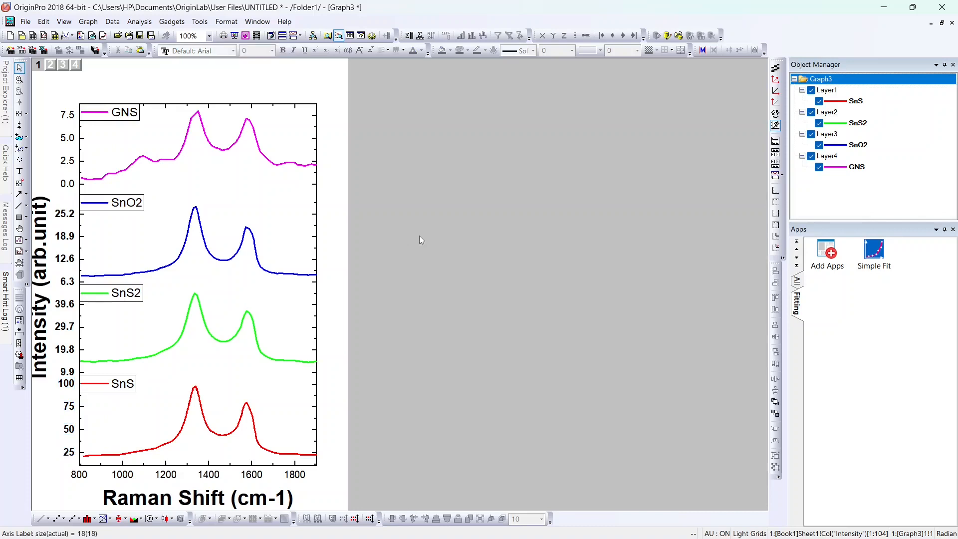
Set the frame and axis line width of the GNS and SnO2 layers to 4.
left_click(309, 146)
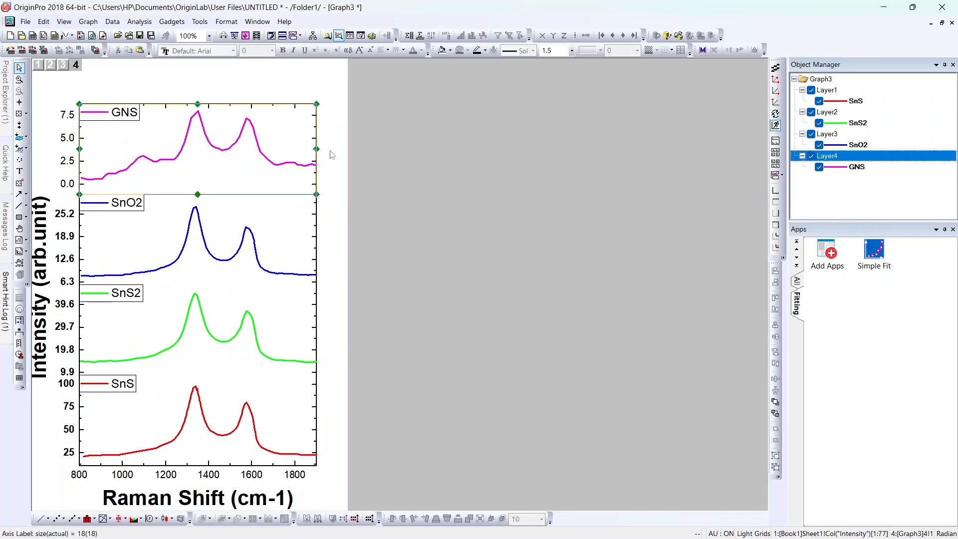
left_click(573, 51)
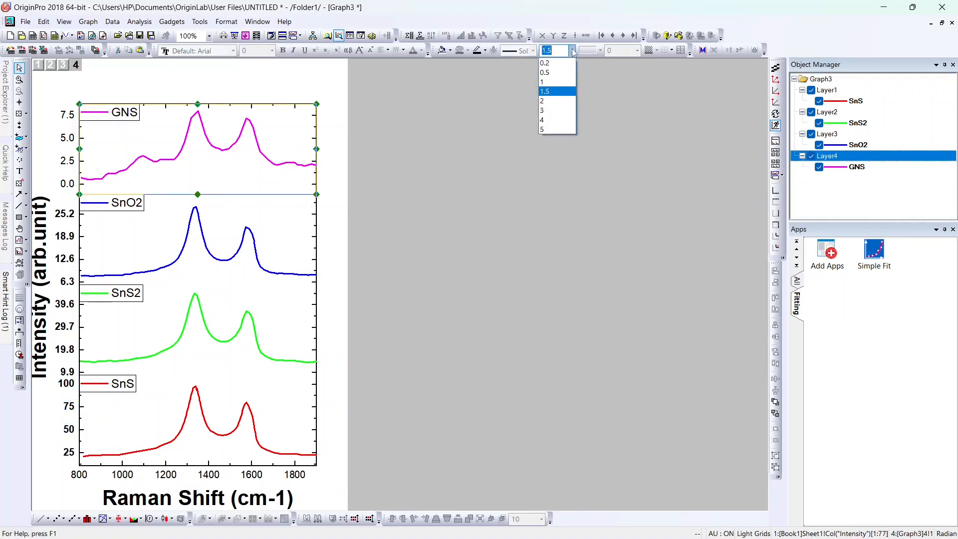
left_click(555, 120)
left_click(304, 219)
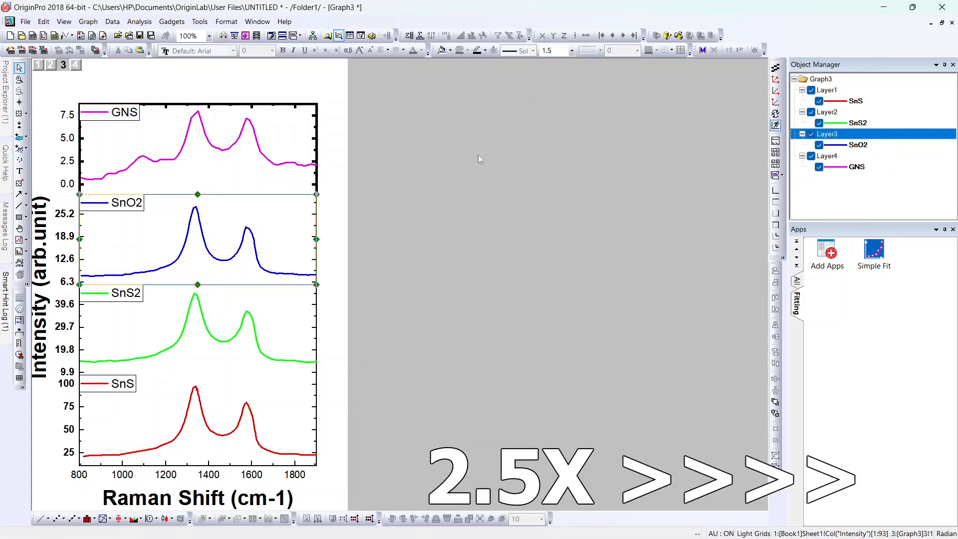
left_click(572, 51)
left_click(556, 120)
Set the frame and axis line width of the SnS2 and SnS layers to 4.
left_click(303, 311)
left_click(572, 51)
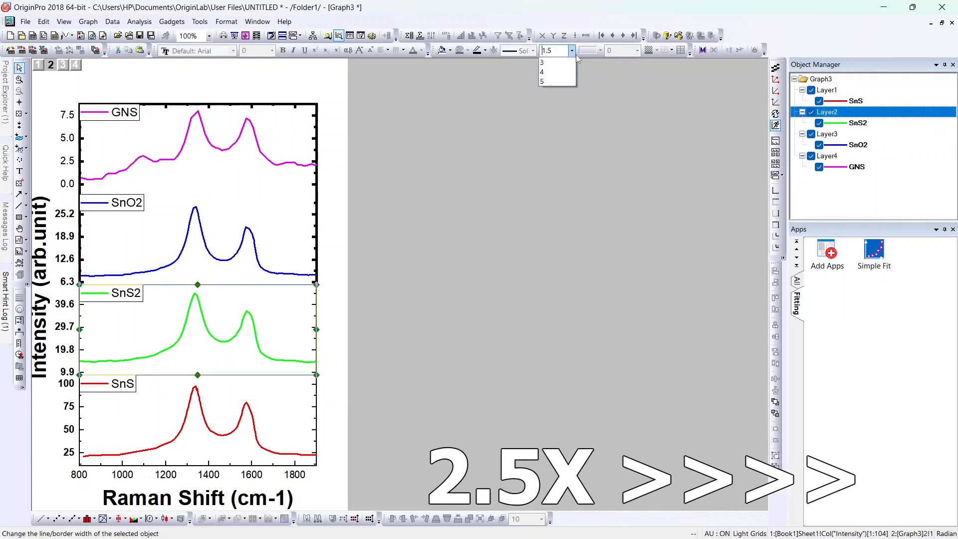
left_click(556, 120)
left_click(323, 415)
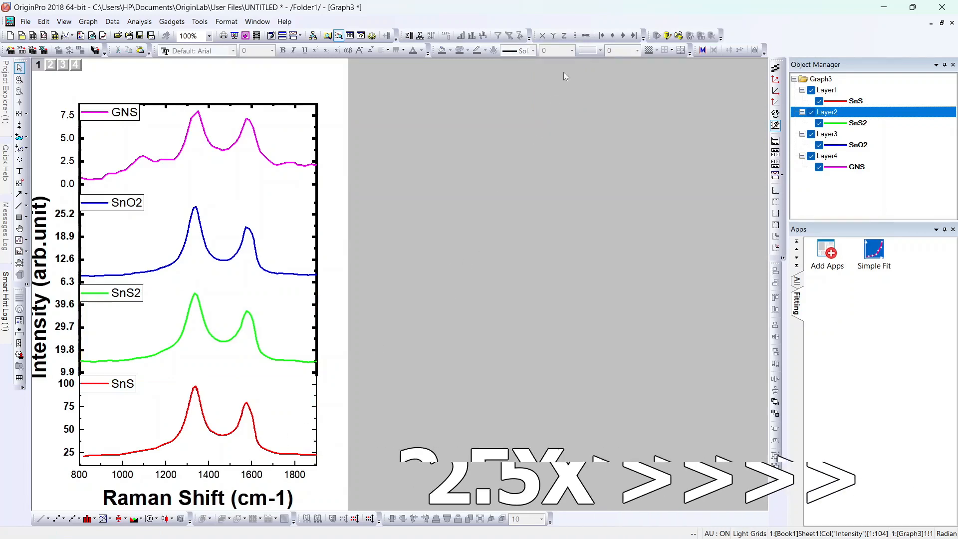
left_click(571, 51)
left_click(552, 120)
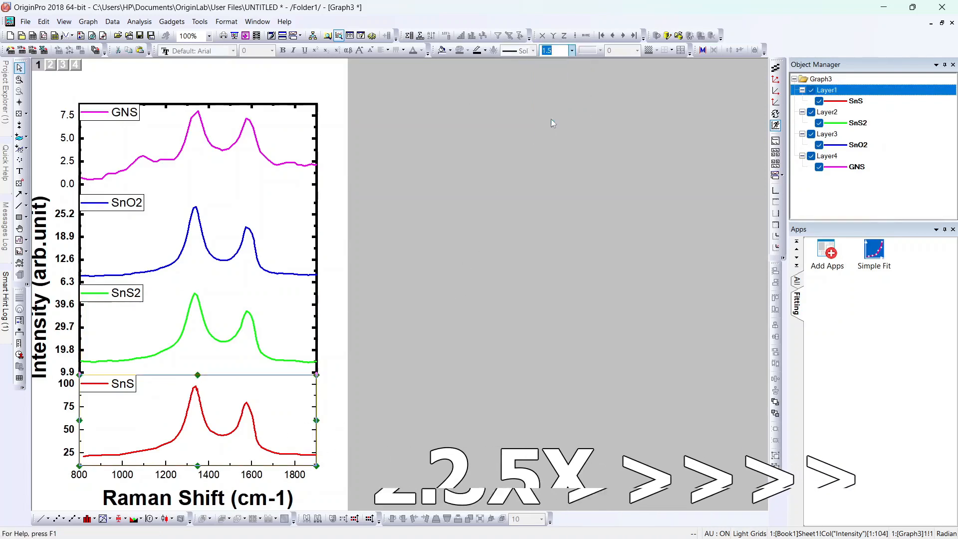
left_click(404, 214)
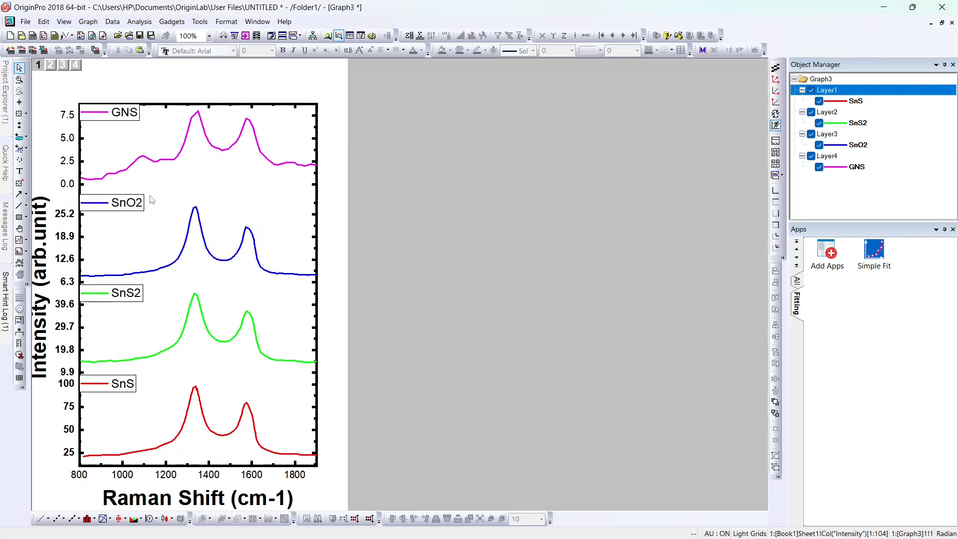
Make the tick labels of the lower X axis bold.
left_click(75, 187)
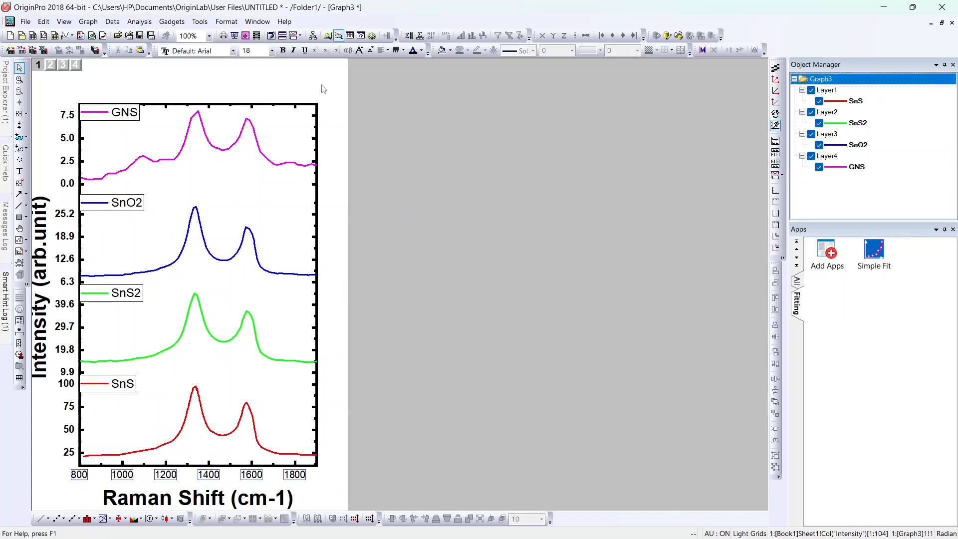
left_click(282, 51)
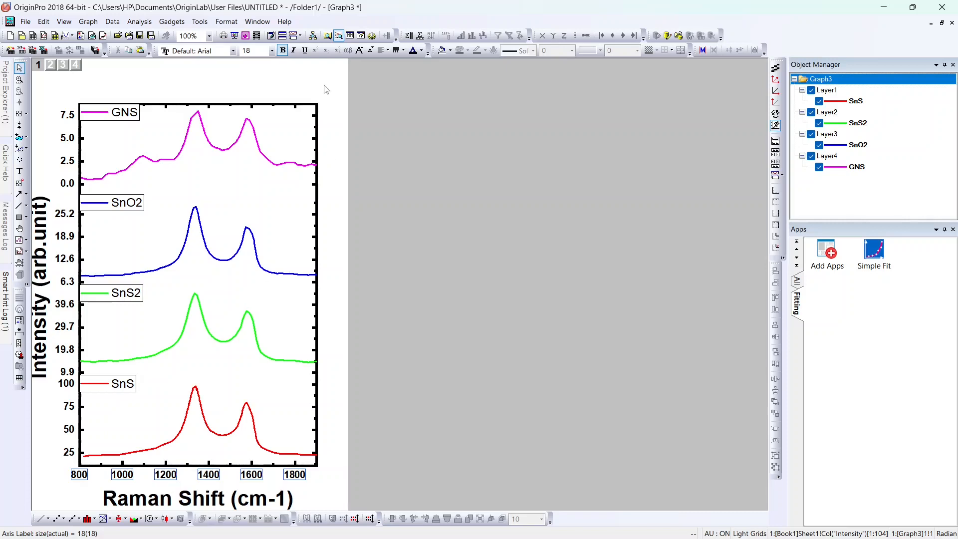
key("alt+Tab")
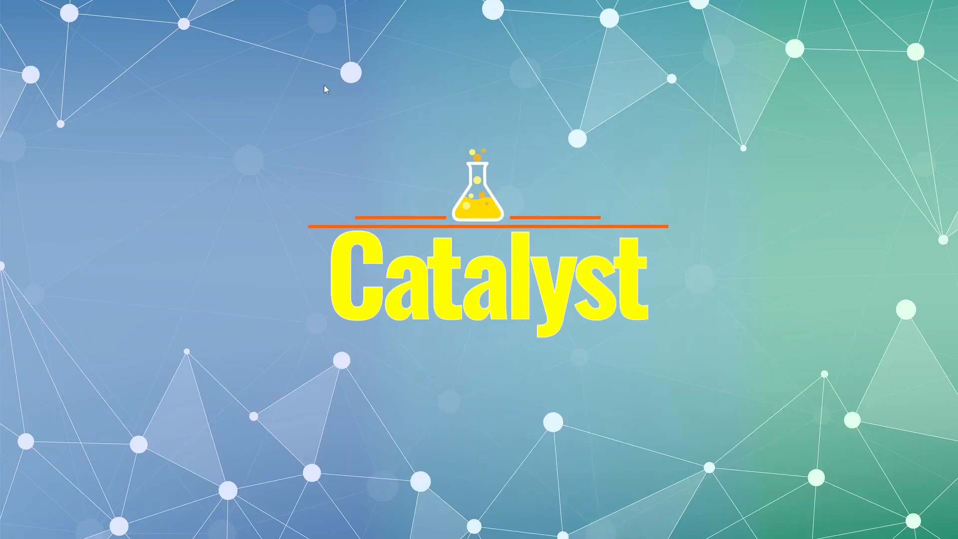